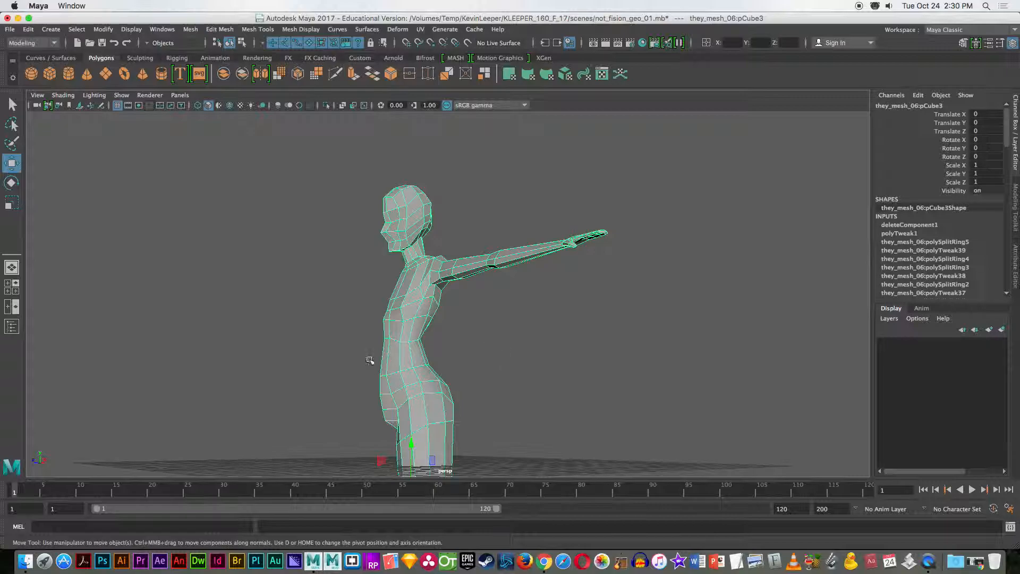
# - Examine the half-body character mesh around the head, arm, hips and legs
pyautogui.keyDown('alt'); pyautogui.moveTo(413, 394); pyautogui.dragTo(415, 411, button='middle'); pyautogui.keyUp('alt')
pyautogui.keyDown('alt'); pyautogui.moveTo(415, 411); pyautogui.dragTo(427, 374); pyautogui.keyUp('alt')
pyautogui.scroll(6, 428, 373)
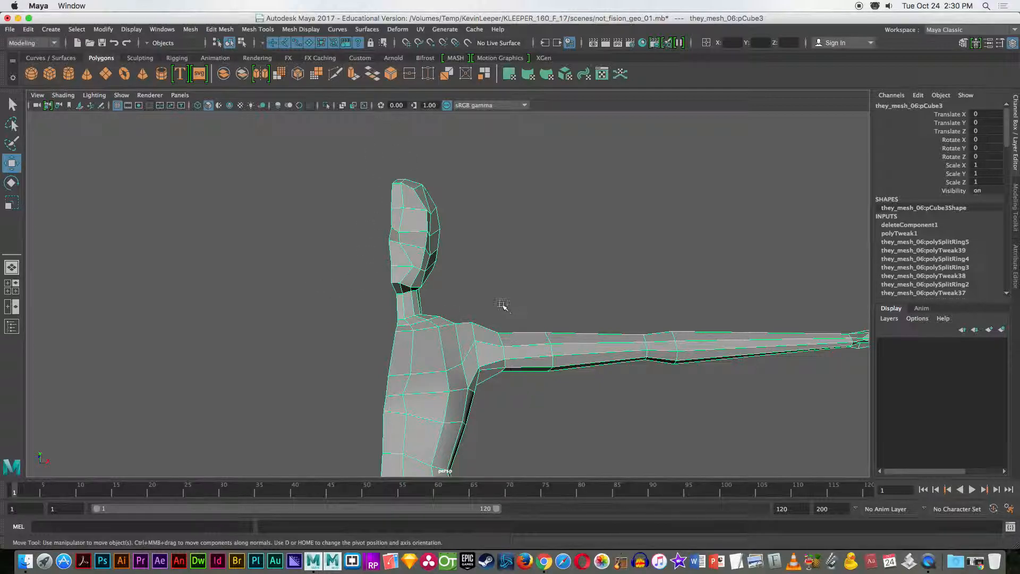
pyautogui.keyDown('alt'); pyautogui.moveTo(586, 443); pyautogui.dragTo(599, 167, button='middle'); pyautogui.keyUp('alt')
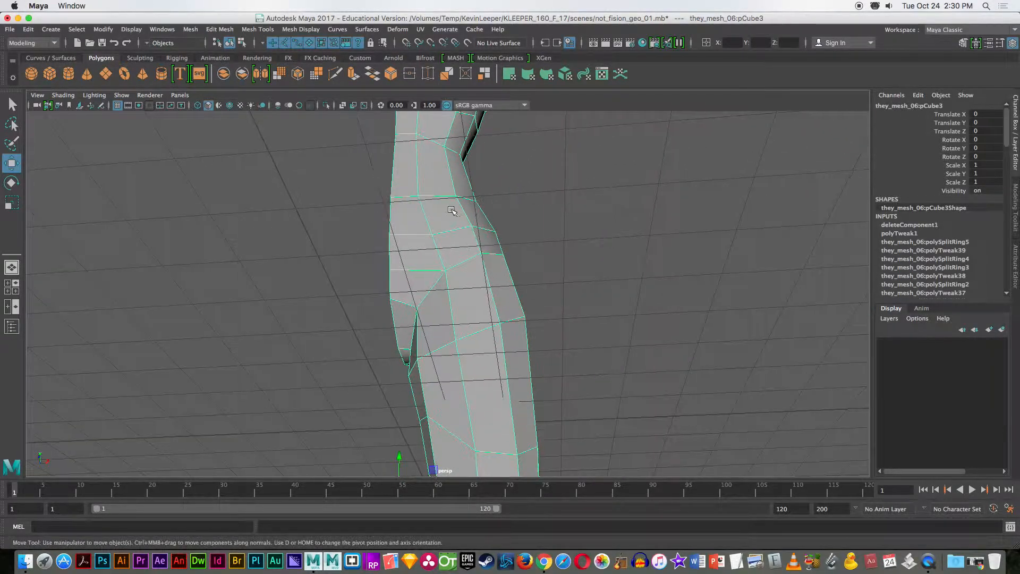
pyautogui.keyDown('alt'); pyautogui.moveTo(567, 390); pyautogui.dragTo(473, 502, button='middle'); pyautogui.keyUp('alt')
pyautogui.keyDown('alt'); pyautogui.moveTo(494, 335); pyautogui.dragTo(508, 365); pyautogui.keyUp('alt')
pyautogui.keyDown('alt'); pyautogui.moveTo(507, 365); pyautogui.dragTo(467, 392, button='middle'); pyautogui.keyUp('alt')
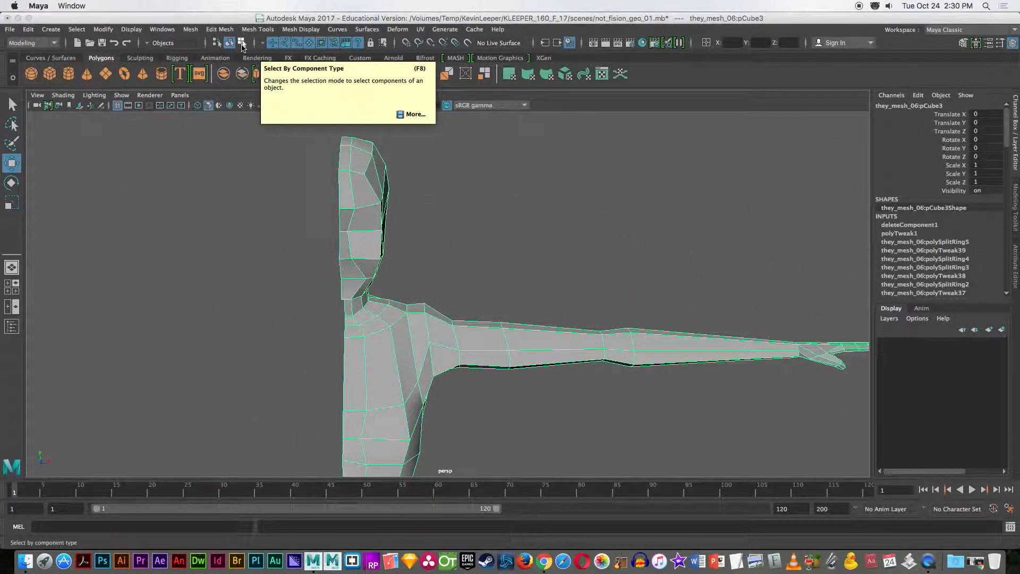
# - Switch to face component selection and select all the faces of the head and neck
pyautogui.click(242, 45)
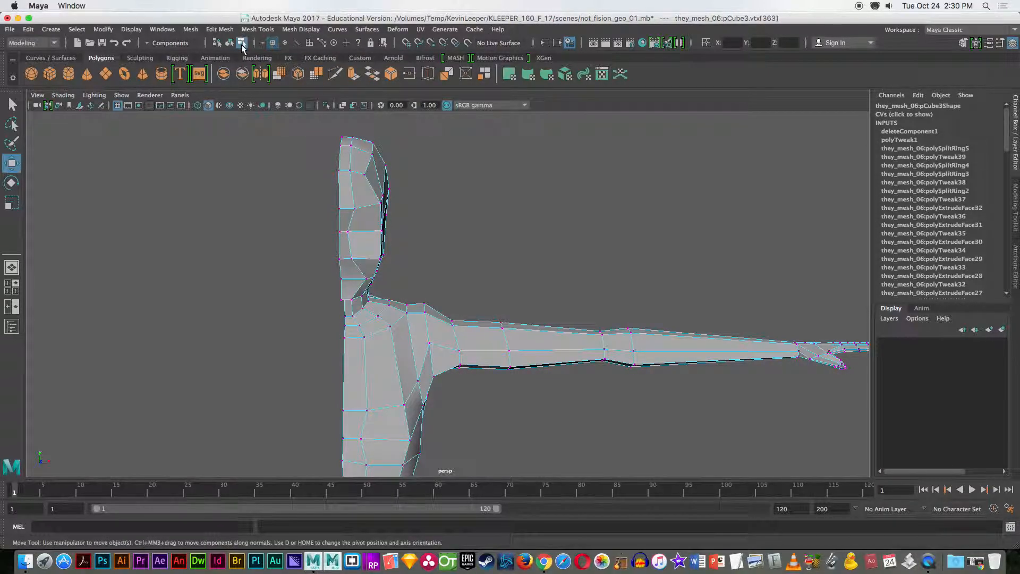
pyautogui.click(309, 44)
pyautogui.keyDown('alt'); pyautogui.moveTo(449, 303); pyautogui.dragTo(467, 338); pyautogui.keyUp('alt')
pyautogui.keyDown('alt'); pyautogui.moveTo(567, 323); pyautogui.dragTo(338, 243); pyautogui.keyUp('alt')
pyautogui.moveTo(266, 157); pyautogui.dragTo(420, 331)
pyautogui.keyDown('alt'); pyautogui.moveTo(499, 306); pyautogui.dragTo(443, 312); pyautogui.keyUp('alt')
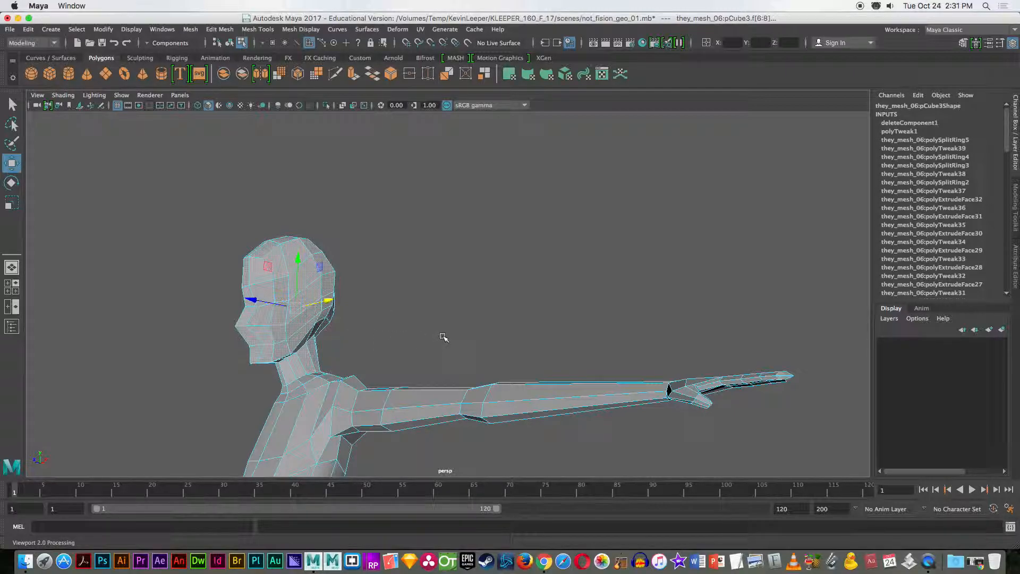
# - Change to the Persp/UV Editor saved layout and frame the selected head faces in the perspective view
pyautogui.click(11, 327)
pyautogui.click(8, 329)
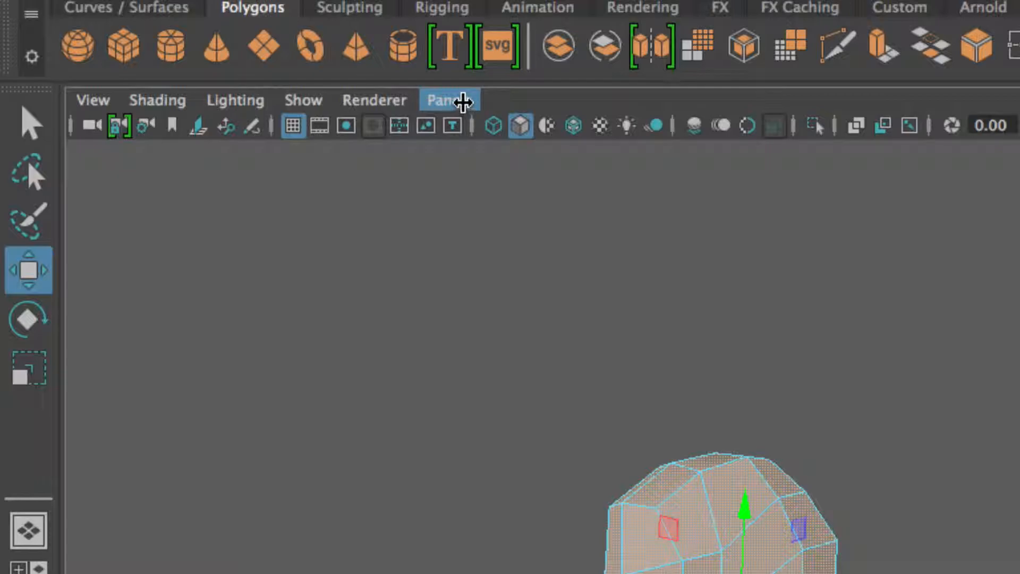
pyautogui.click(464, 102)
pyautogui.moveTo(539, 319)
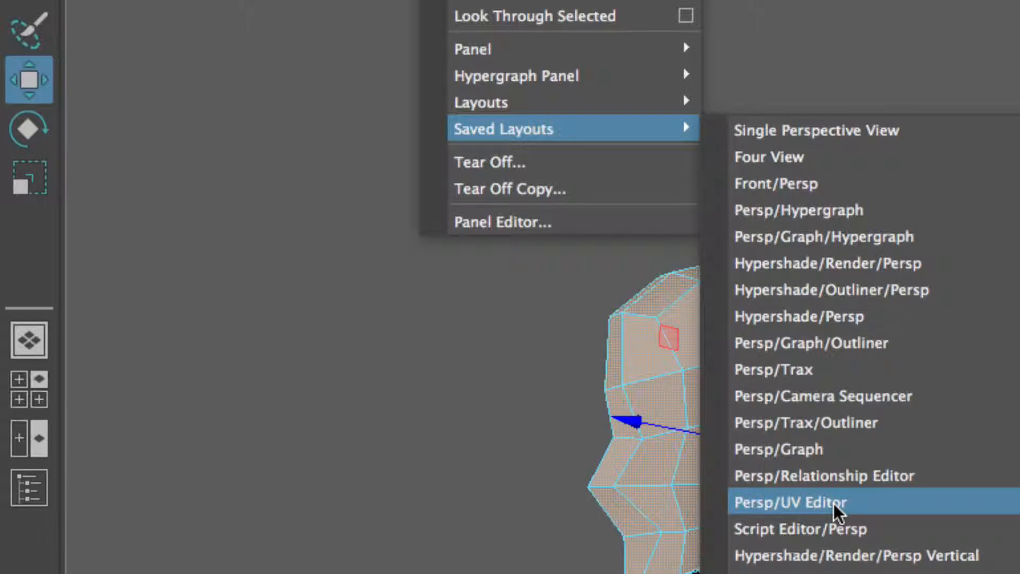
pyautogui.click(834, 503)
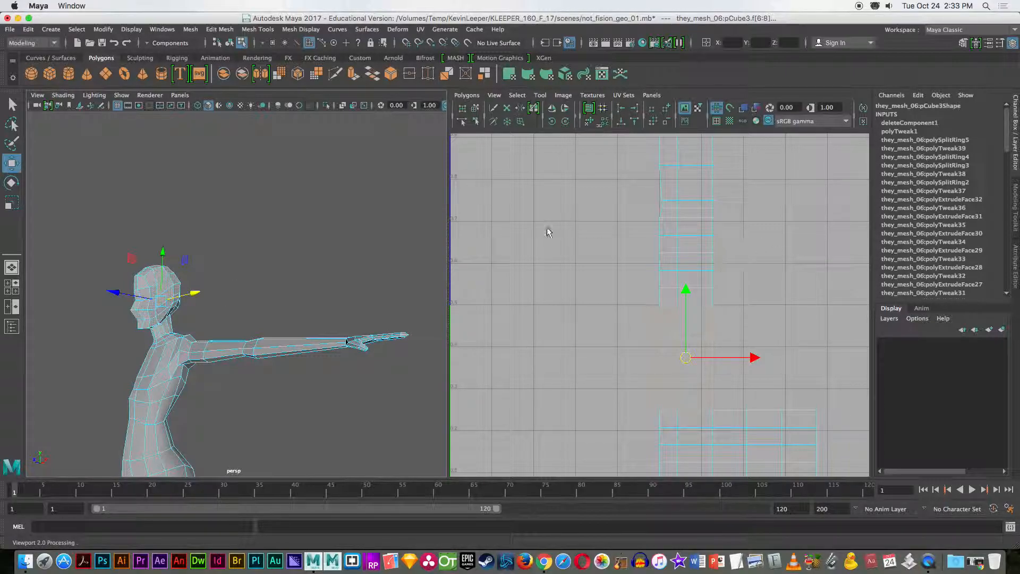
pyautogui.scroll(-3, 652, 349)
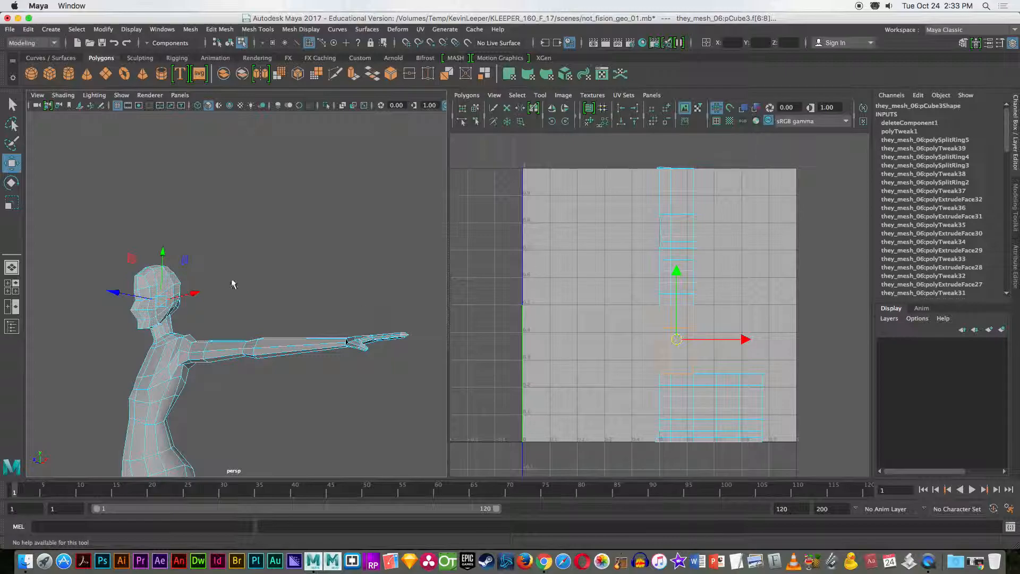
pyautogui.press('f')
pyautogui.keyDown('alt'); pyautogui.moveTo(106, 358); pyautogui.dragTo(329, 392); pyautogui.keyUp('alt')
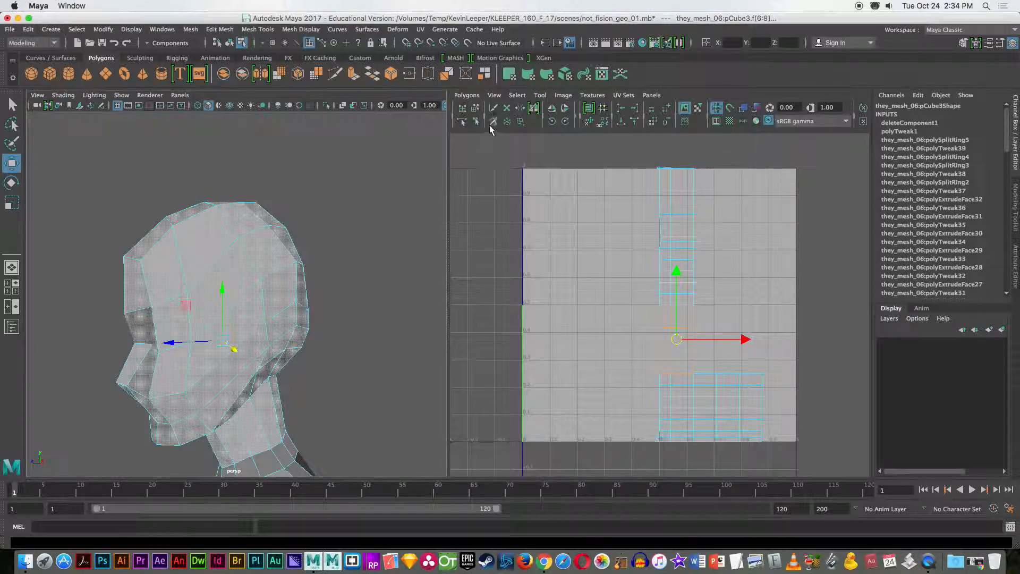
# - Review the Unfold UVs options in a dialog enlarged to show all settings, and close it without applying
pyautogui.click(467, 95)
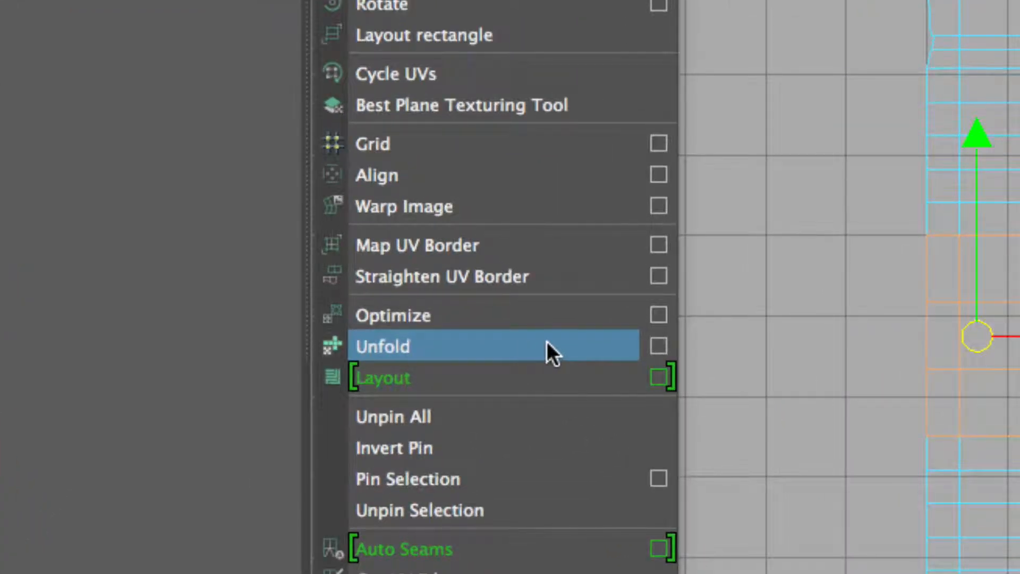
pyautogui.click(658, 346)
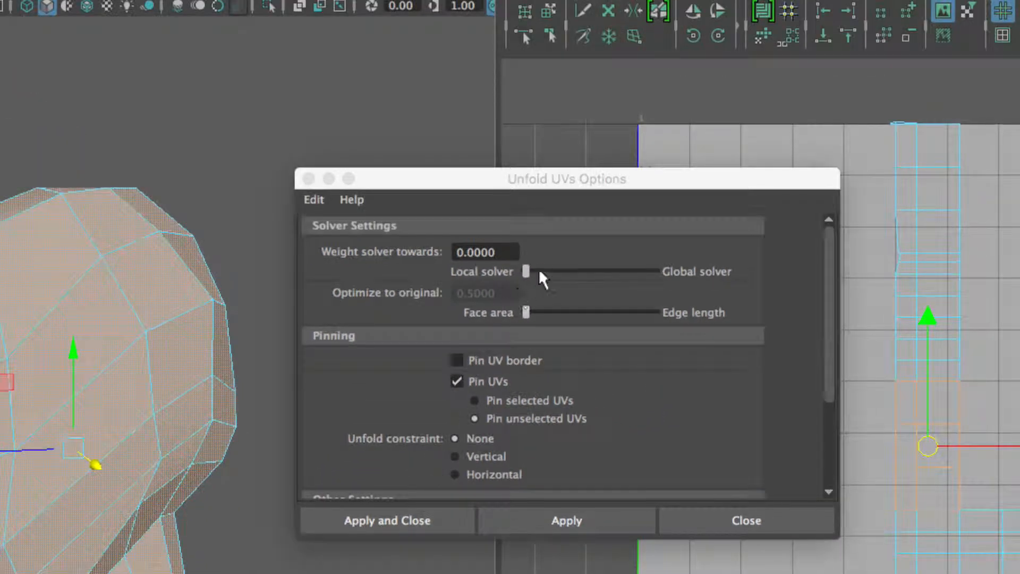
pyautogui.moveTo(615, 116); pyautogui.dragTo(595, 83)
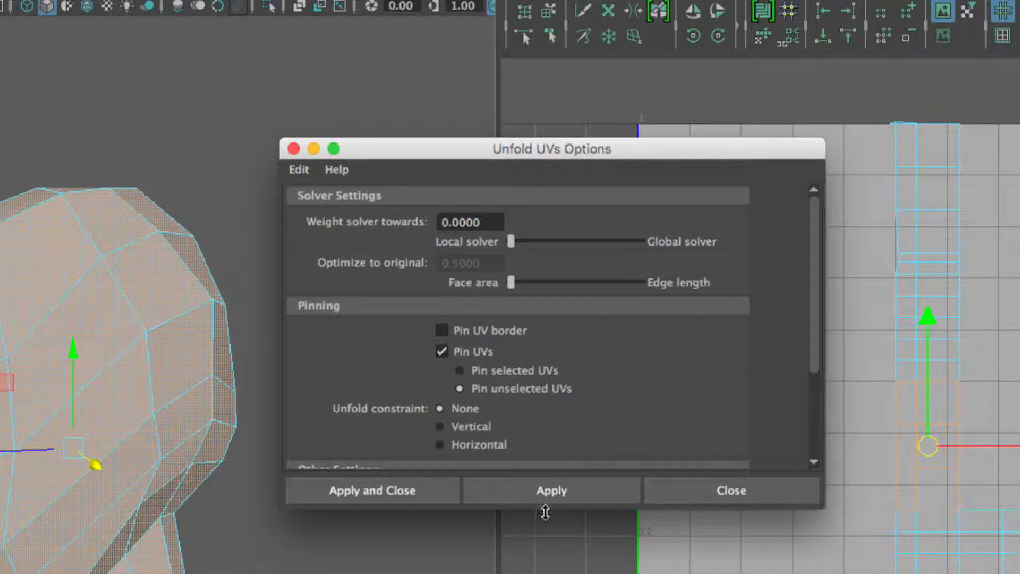
pyautogui.moveTo(824, 505); pyautogui.dragTo(875, 537)
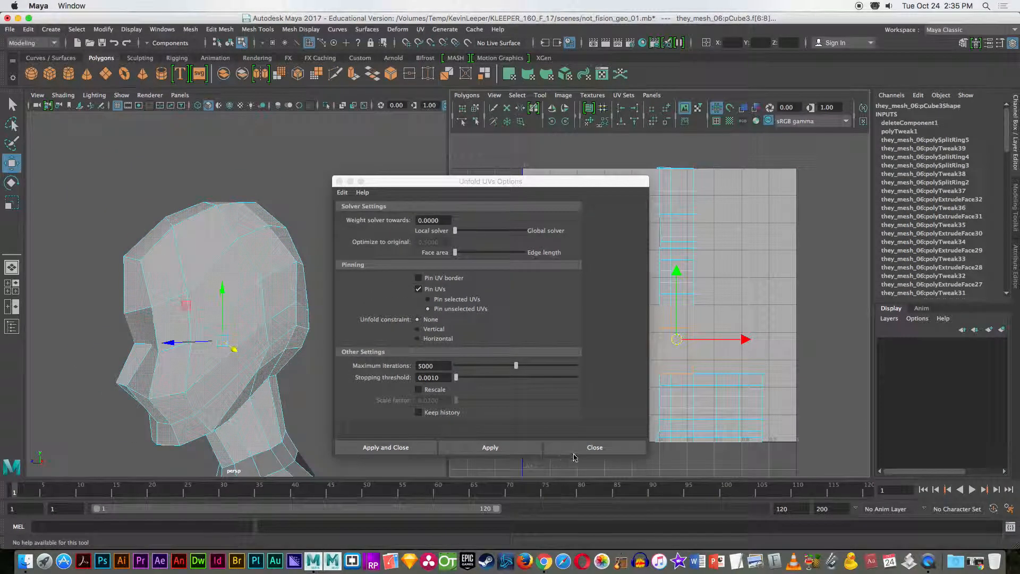
pyautogui.click(574, 449)
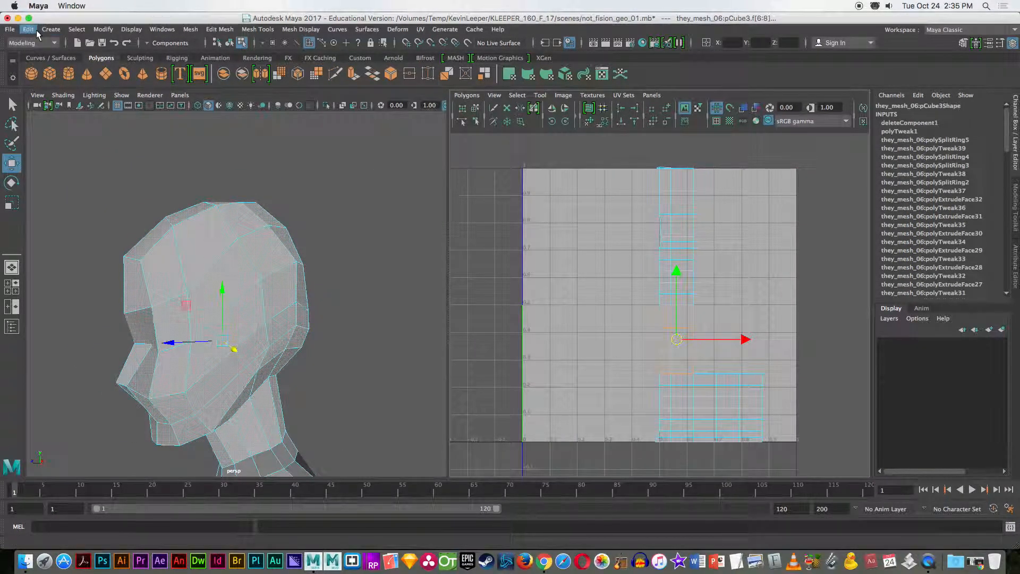
# - Open the Plug-in Manager and look through the plug-in list for Unfold3D.bundle
pyautogui.click(165, 31)
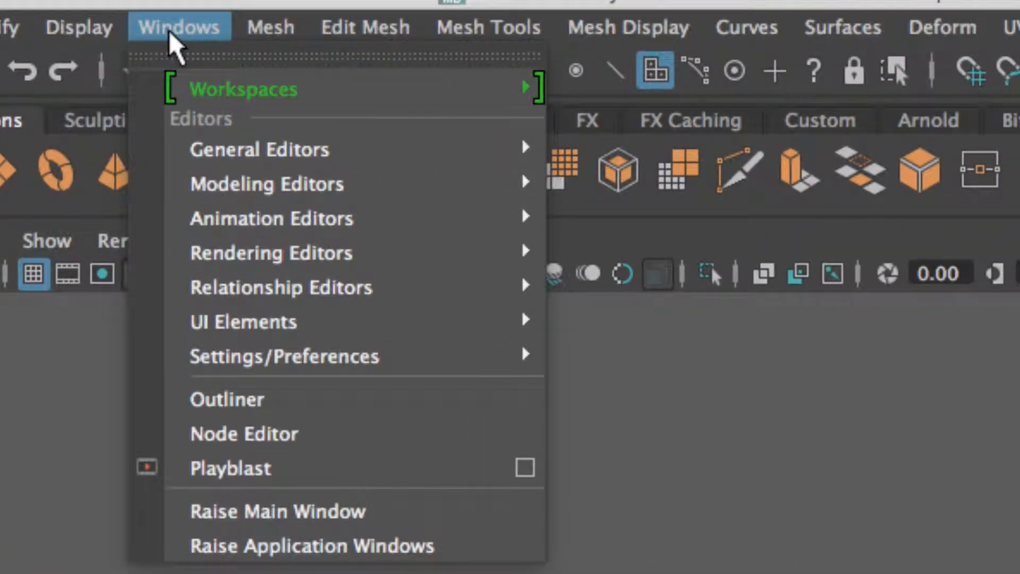
pyautogui.moveTo(303, 358)
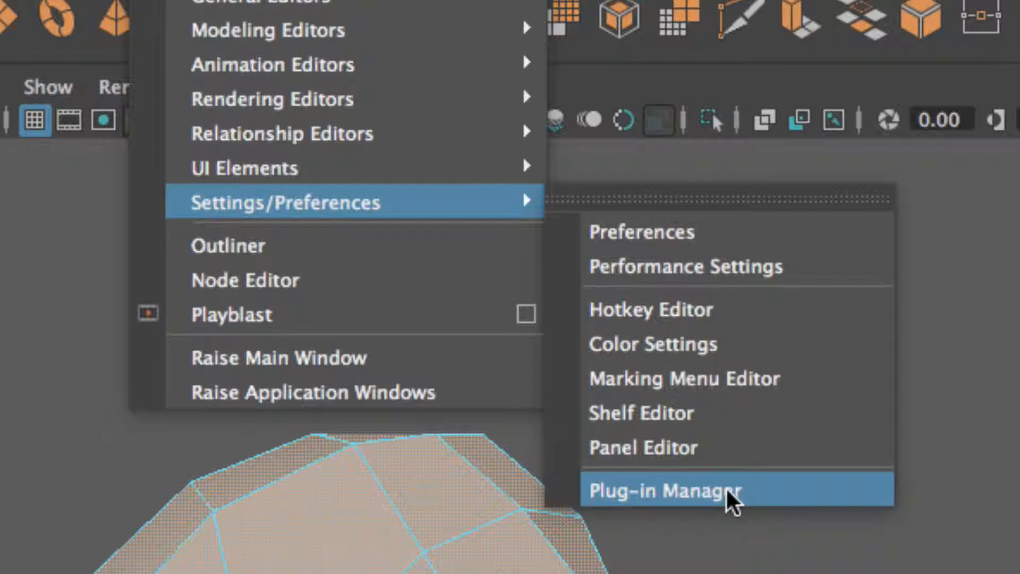
pyautogui.click(728, 494)
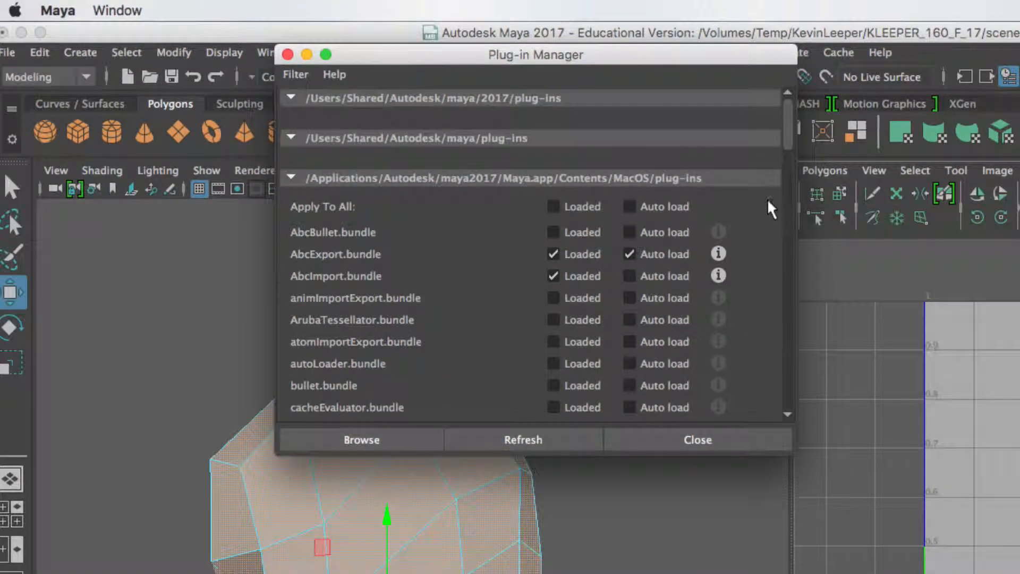
pyautogui.moveTo(785, 129); pyautogui.dragTo(794, 350)
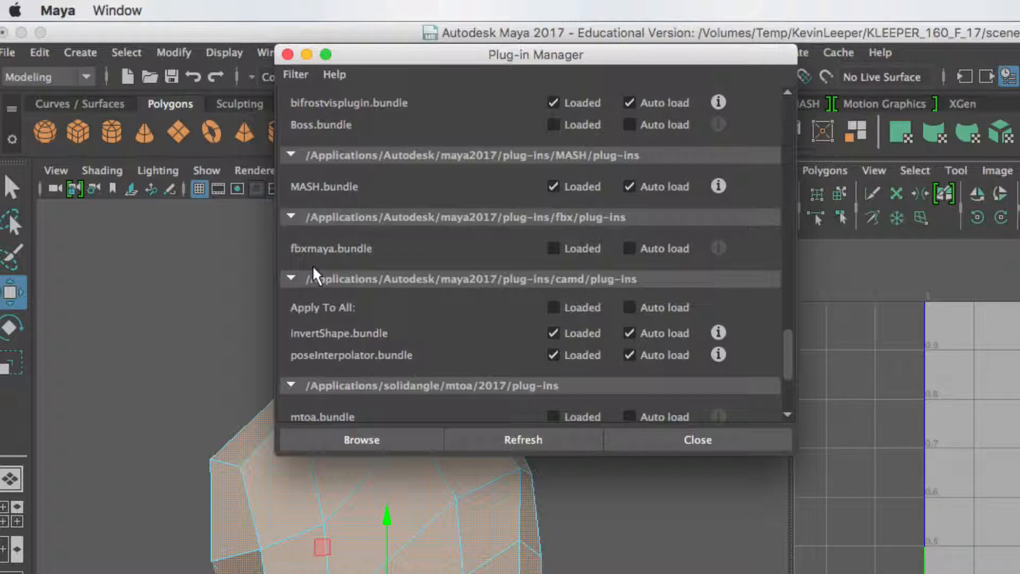
pyautogui.scroll(3, 495, 278)
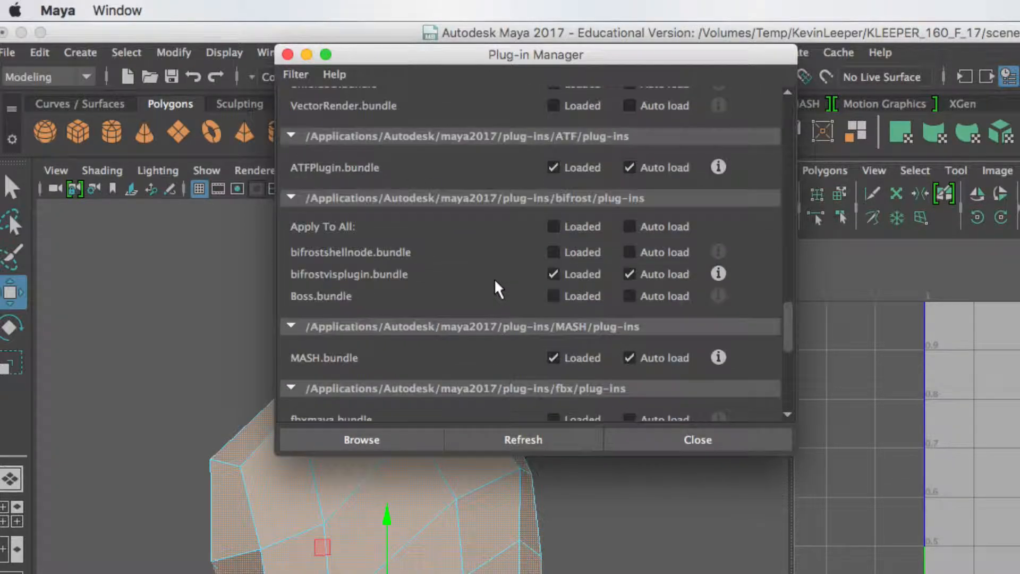
pyautogui.scroll(-5, 495, 279)
pyautogui.scroll(-2, 494, 280)
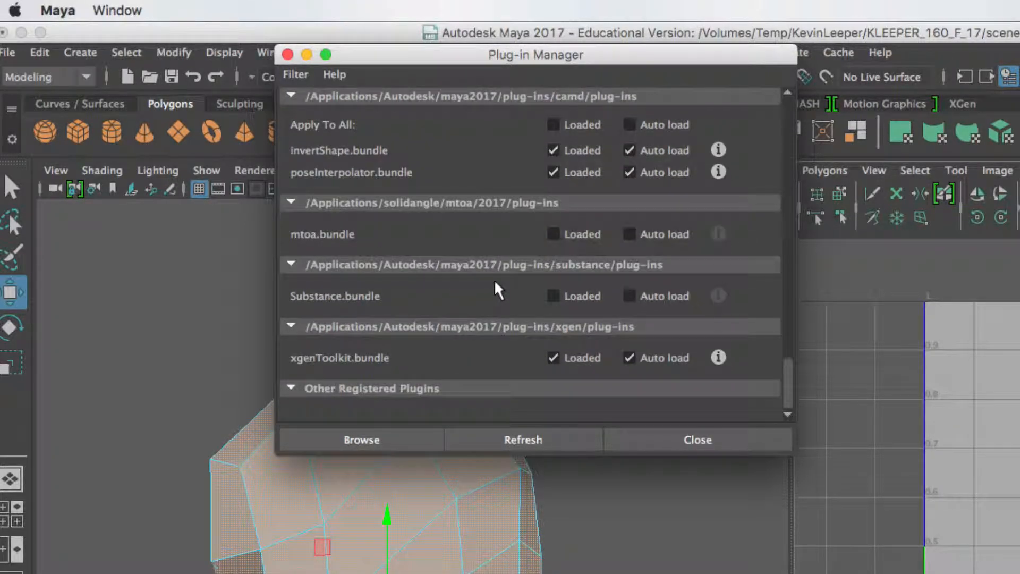
pyautogui.scroll(5, 494, 280)
pyautogui.scroll(4, 494, 281)
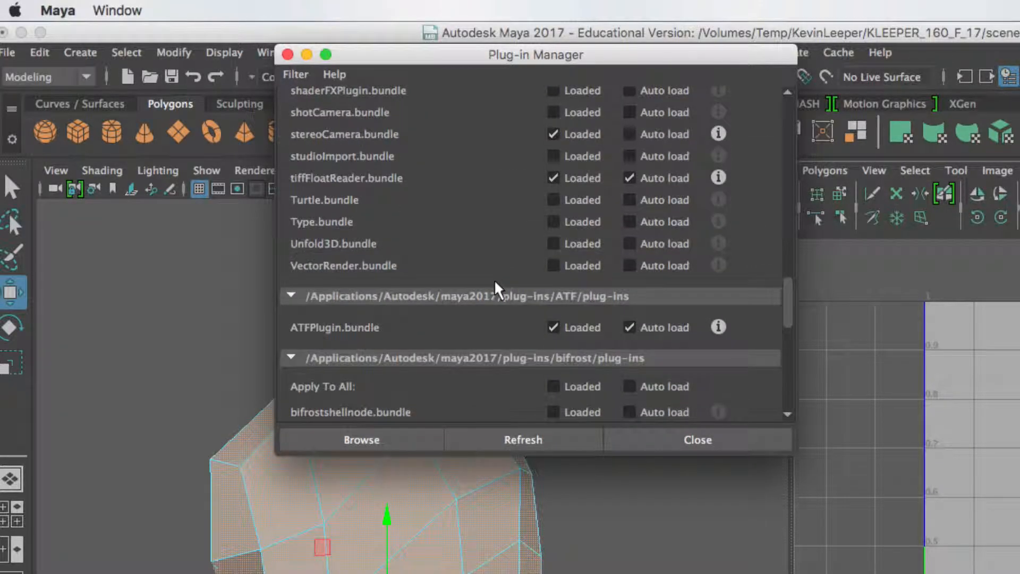
pyautogui.scroll(-4, 494, 281)
pyautogui.scroll(-1, 494, 290)
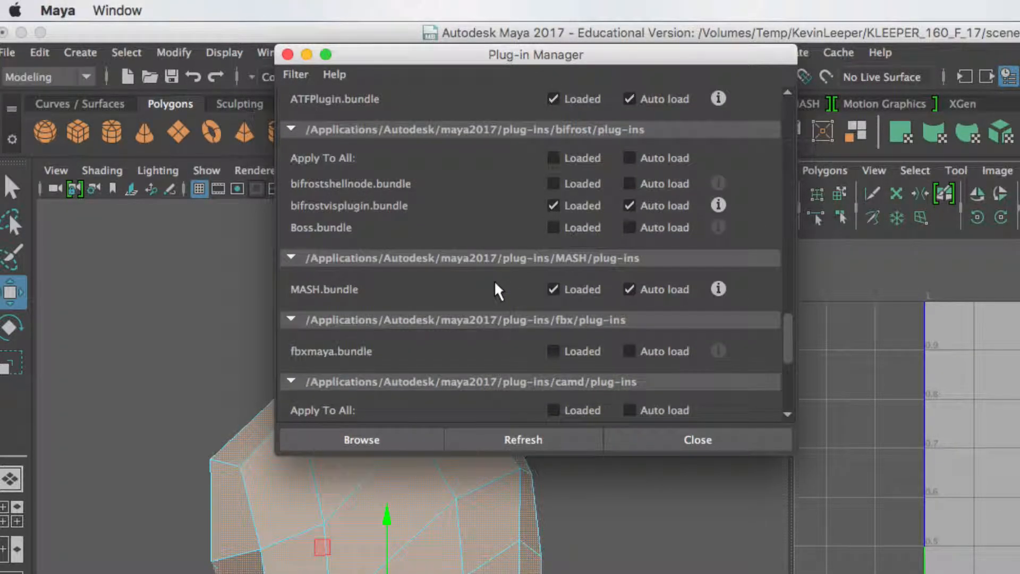
pyautogui.scroll(-1, 494, 283)
pyautogui.scroll(5, 494, 283)
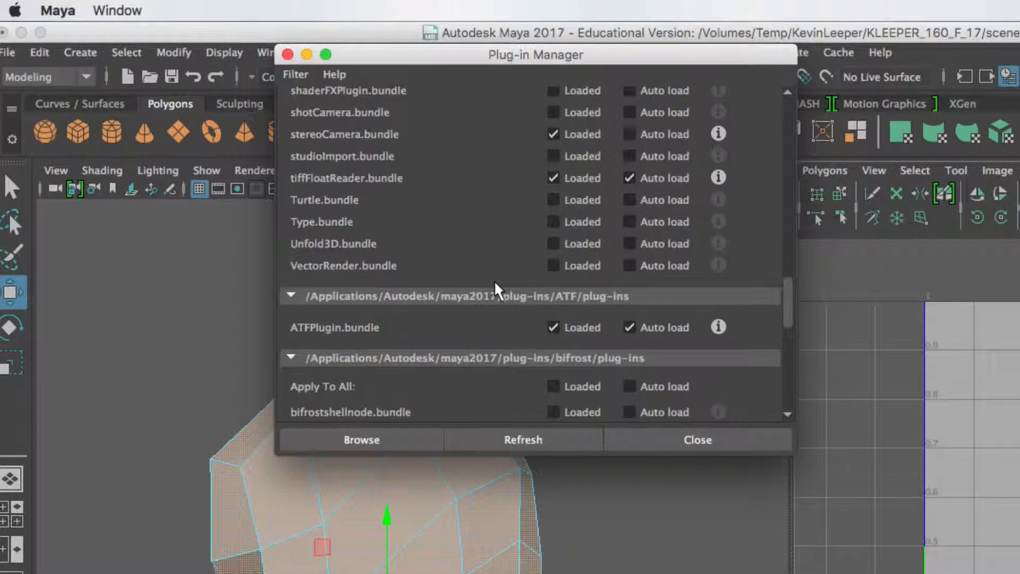
pyautogui.scroll(3, 494, 287)
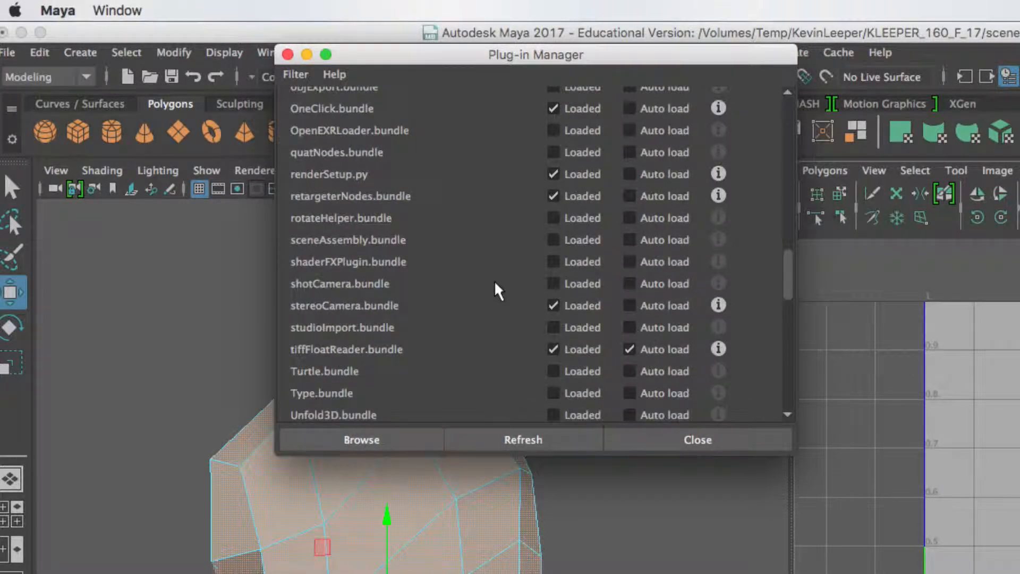
pyautogui.scroll(2, 494, 290)
pyautogui.scroll(-8, 494, 289)
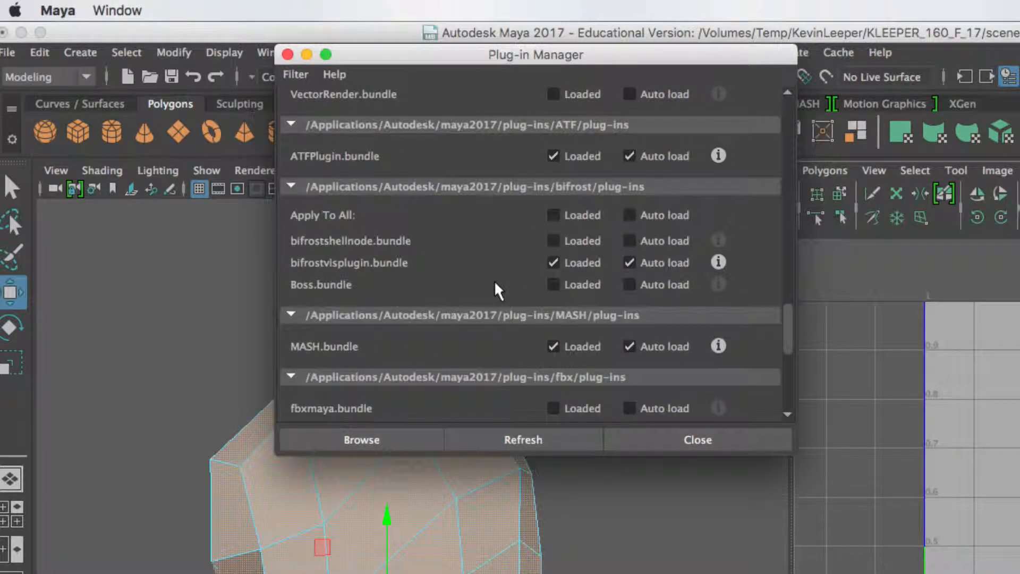
pyautogui.scroll(-7, 496, 287)
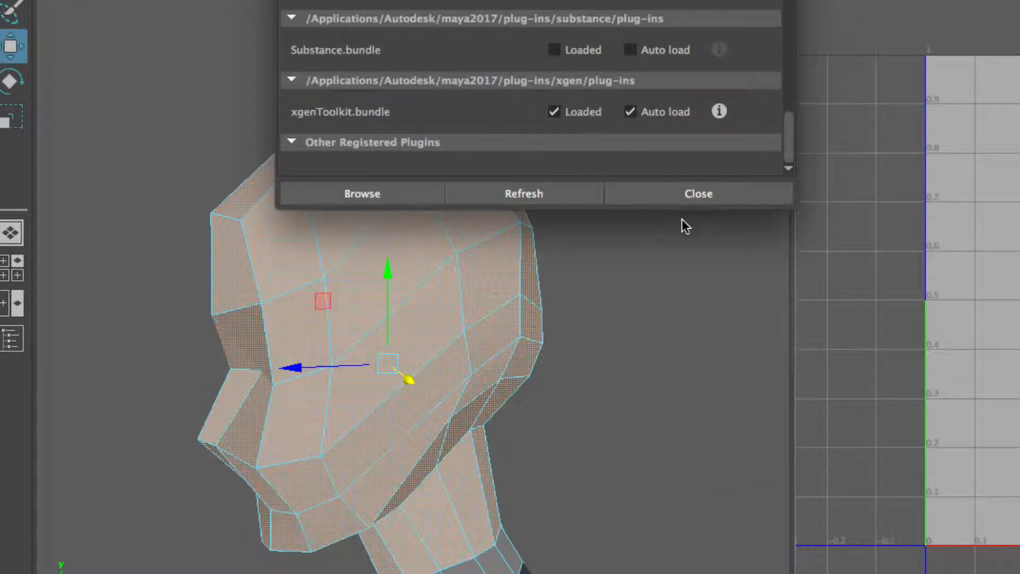
pyautogui.moveTo(793, 208); pyautogui.dragTo(800, 482)
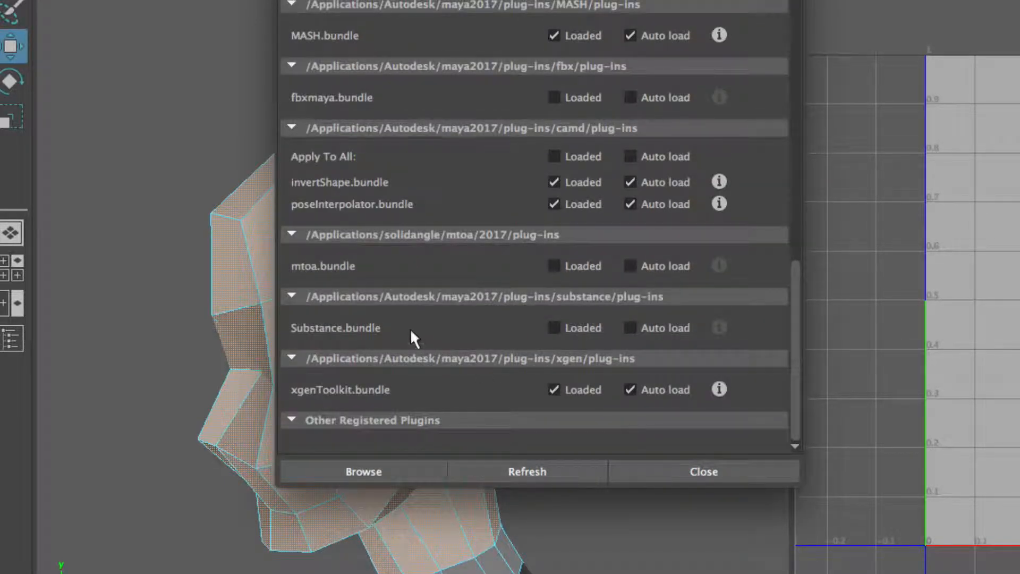
pyautogui.scroll(5, 331, 154)
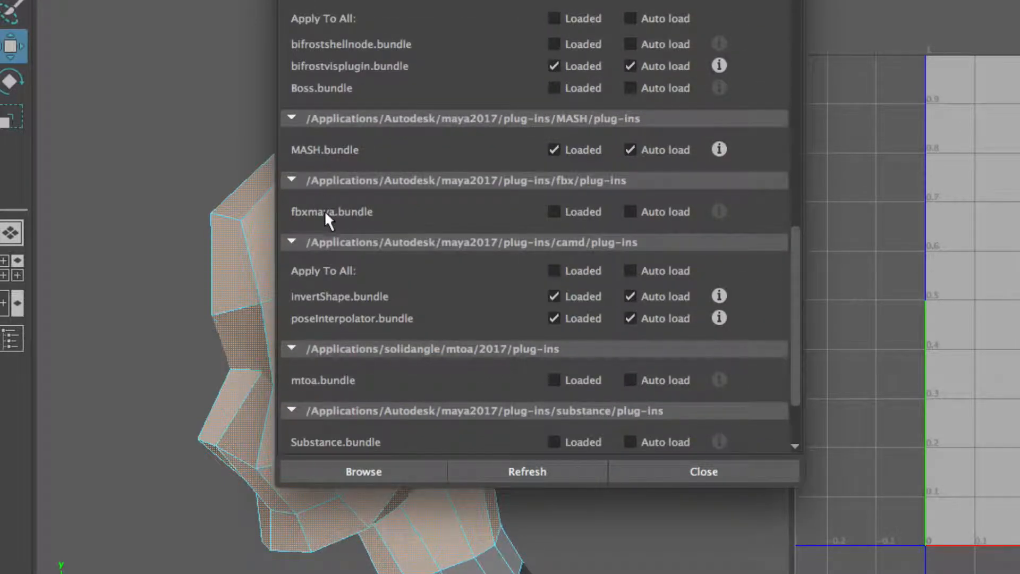
pyautogui.scroll(7, 325, 210)
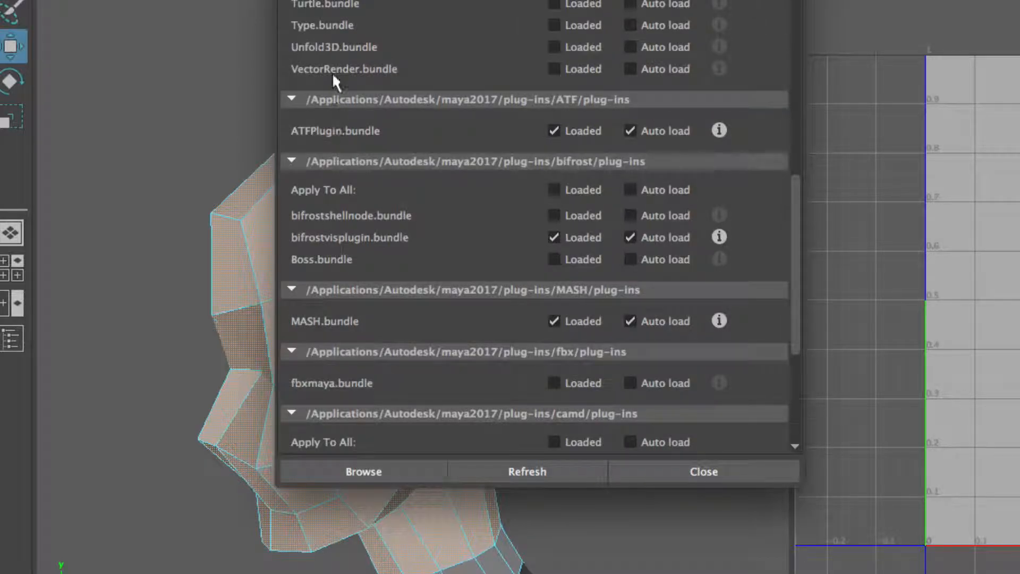
pyautogui.scroll(7, 342, 51)
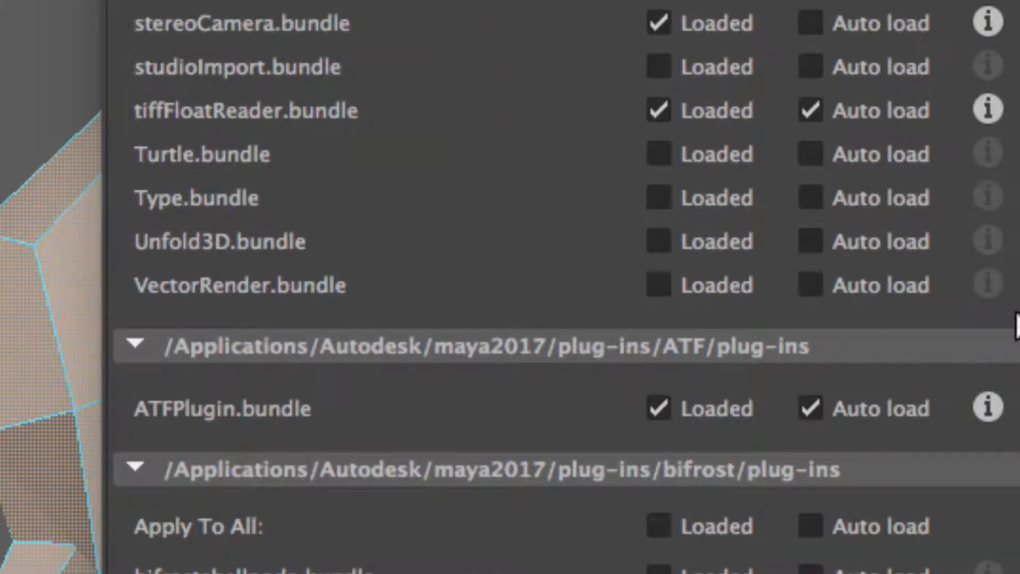
# - Enable Loaded and Auto load for Unfold3D.bundle, refreshing the plug-in list before closing the Plug-in Manager
pyautogui.click(660, 242)
pyautogui.click(812, 243)
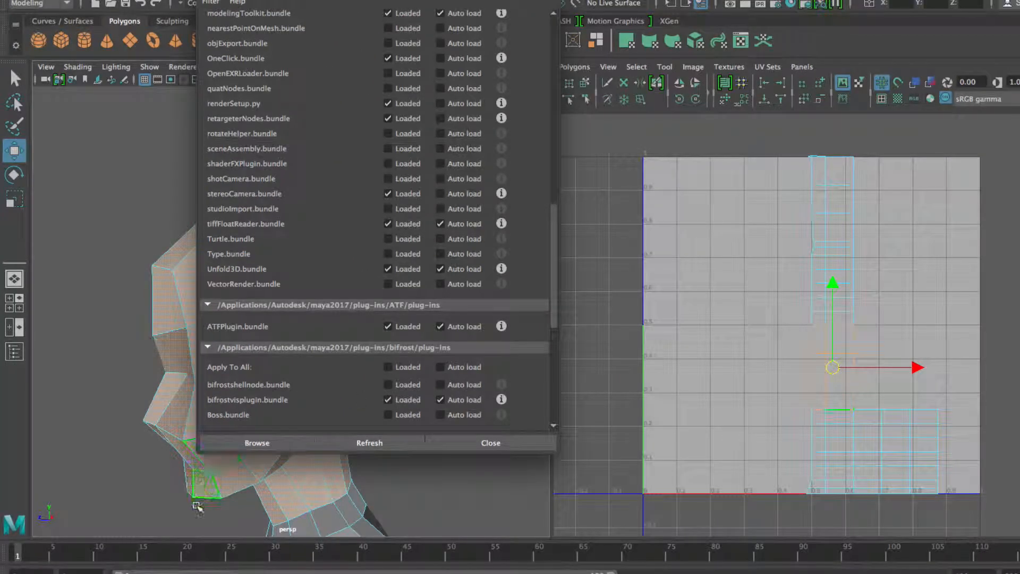
pyautogui.click(370, 443)
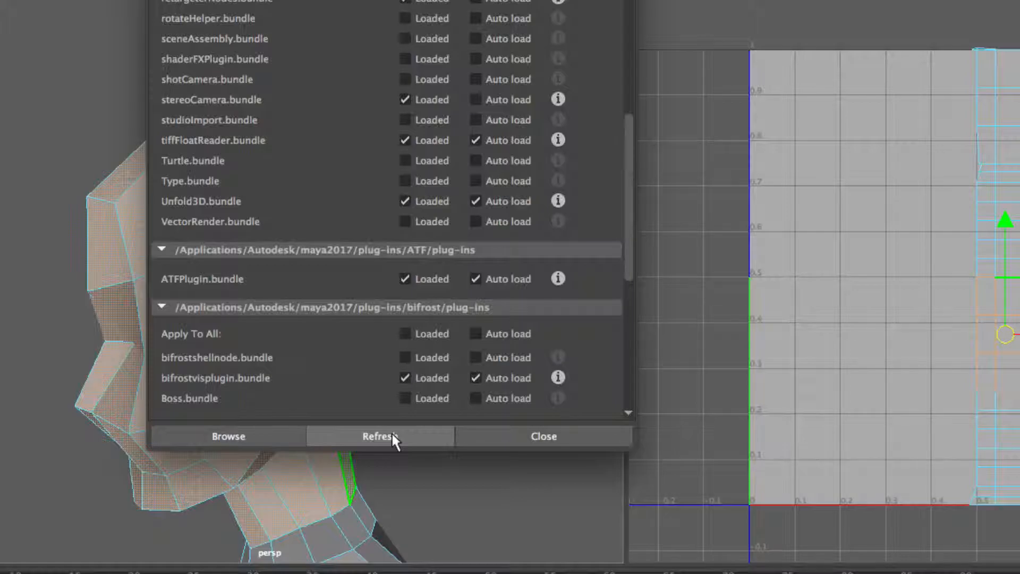
pyautogui.click(393, 434)
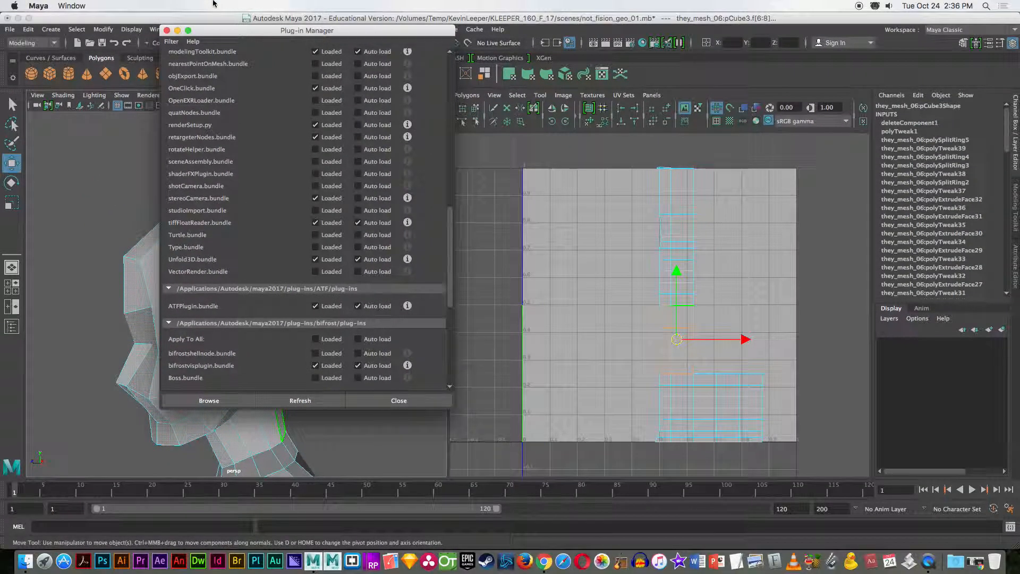
pyautogui.click(166, 30)
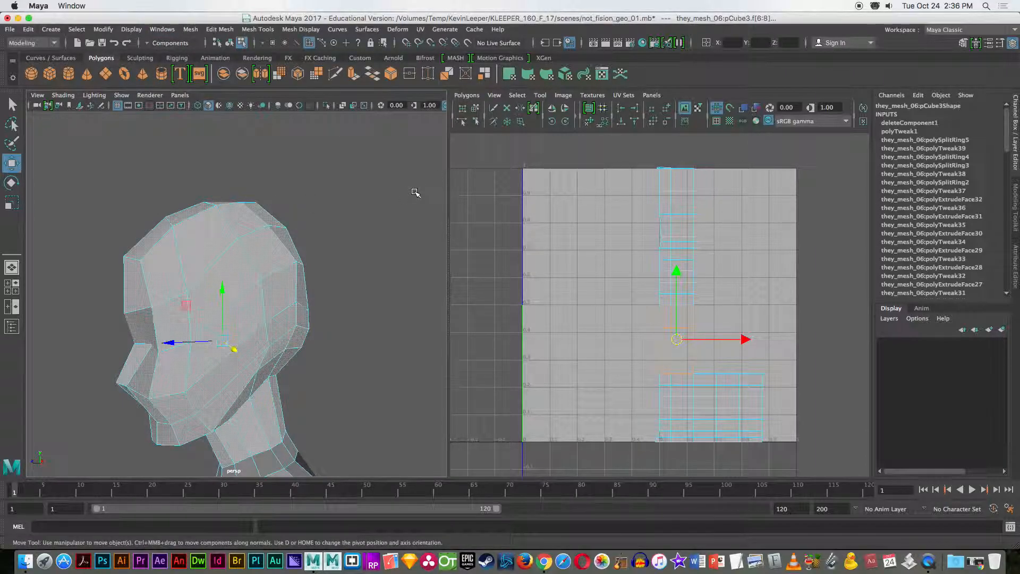
# - Compare the Legacy and Unfold3D methods in the Unfold UVs options, keep Unfold3D chosen, and close without applying
pyautogui.click(469, 97)
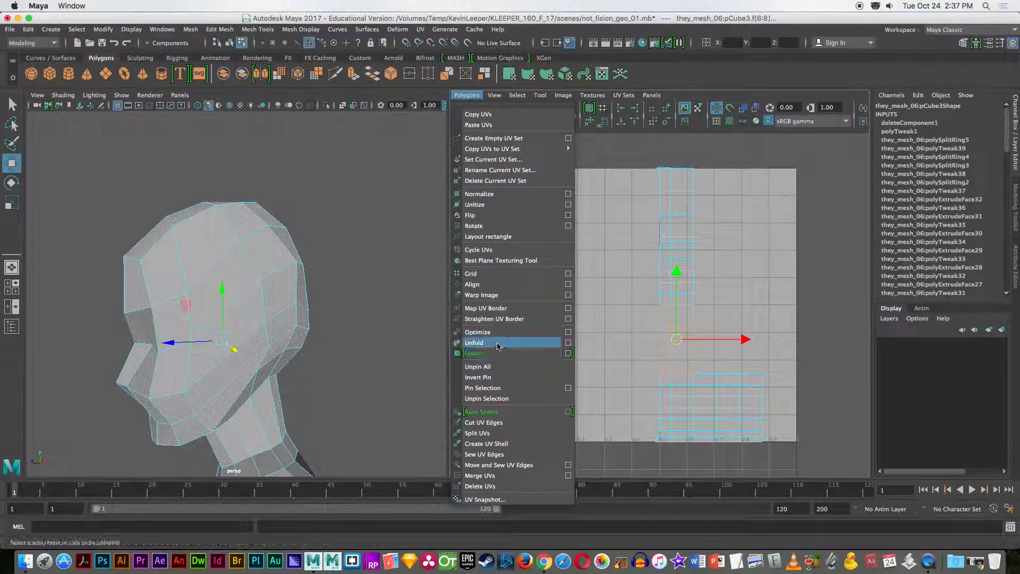
pyautogui.click(568, 344)
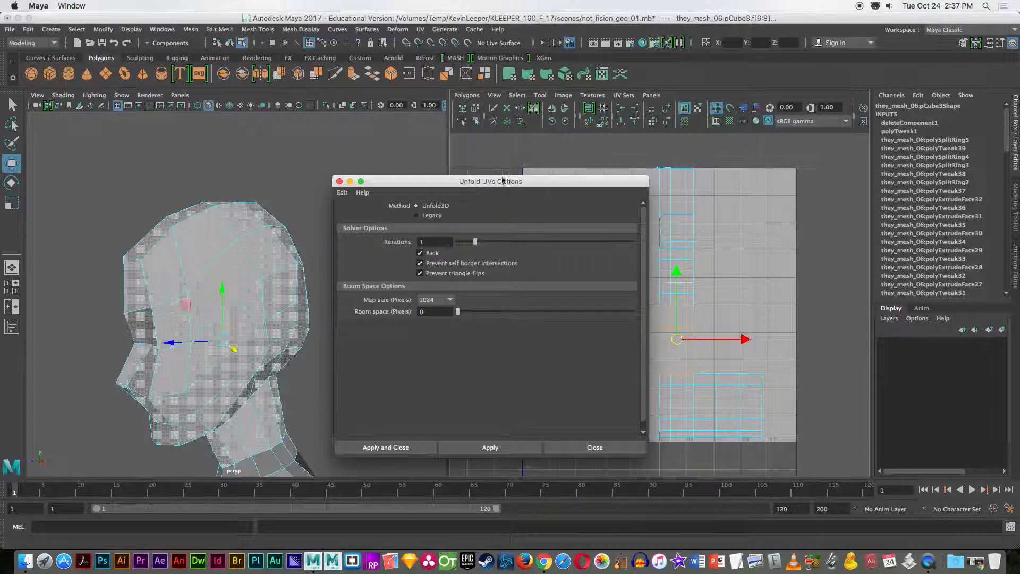
pyautogui.moveTo(465, 183); pyautogui.dragTo(427, 131)
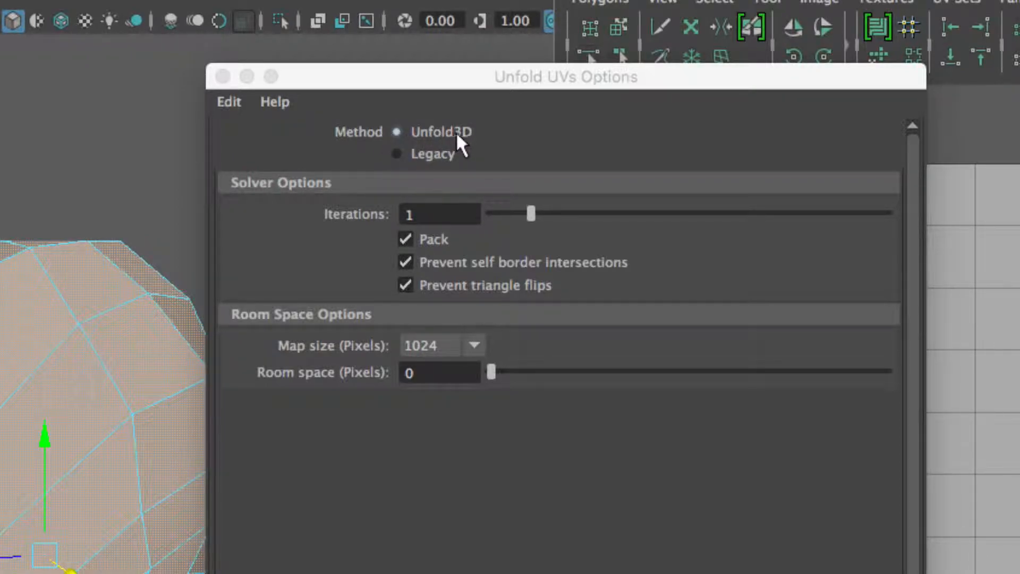
pyautogui.click(397, 154)
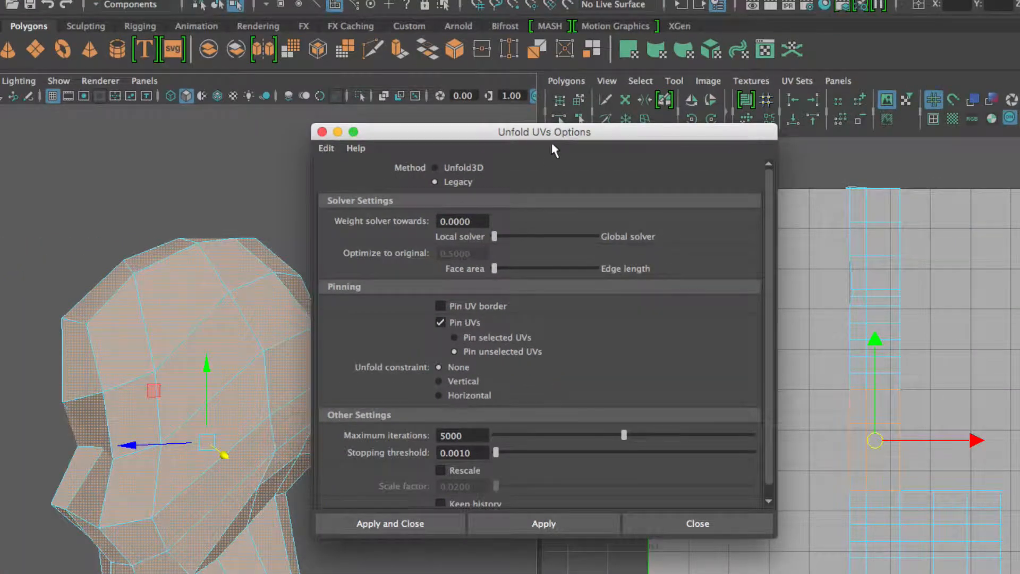
pyautogui.moveTo(552, 143); pyautogui.dragTo(556, 87)
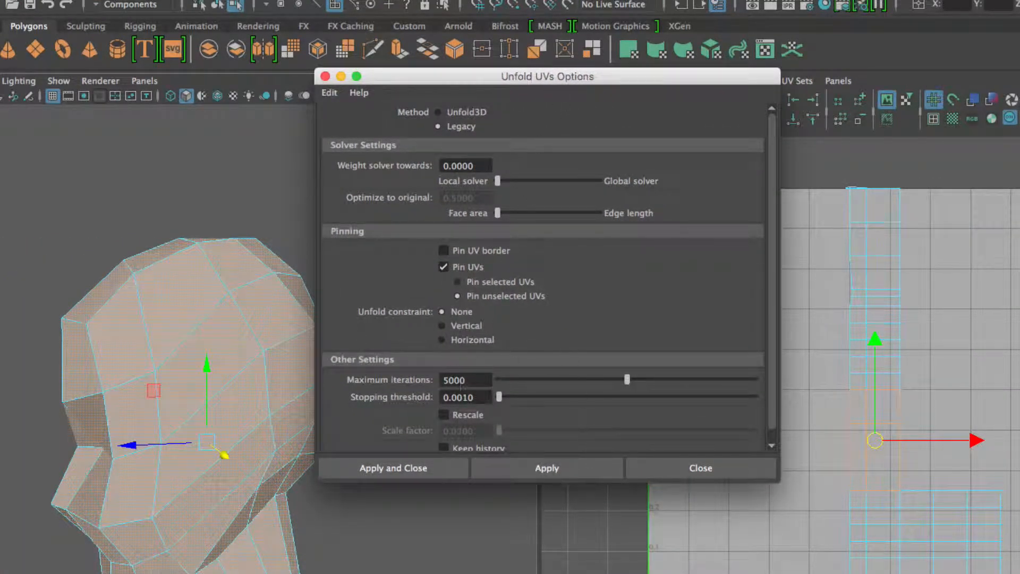
pyautogui.click(439, 113)
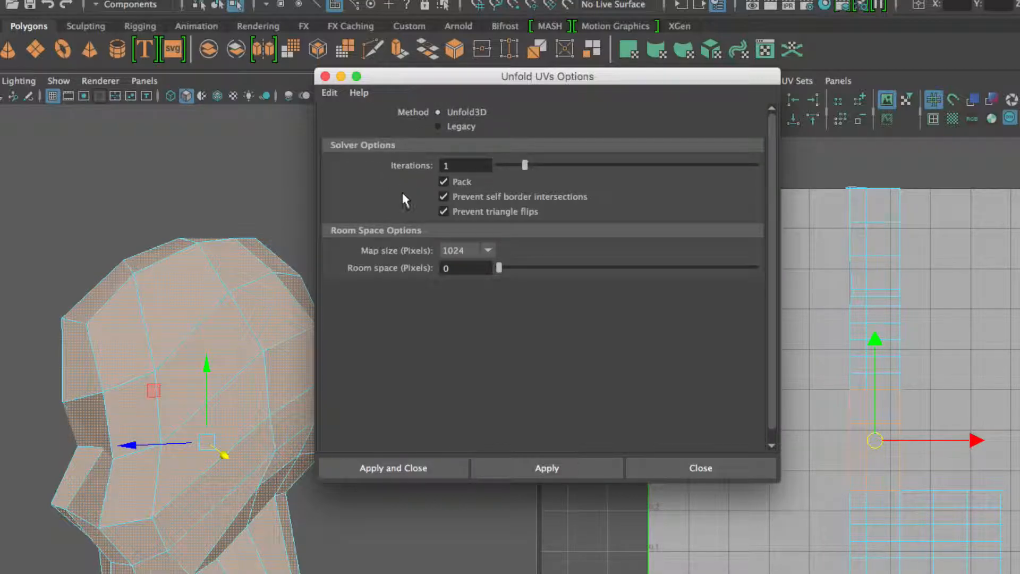
pyautogui.click(694, 472)
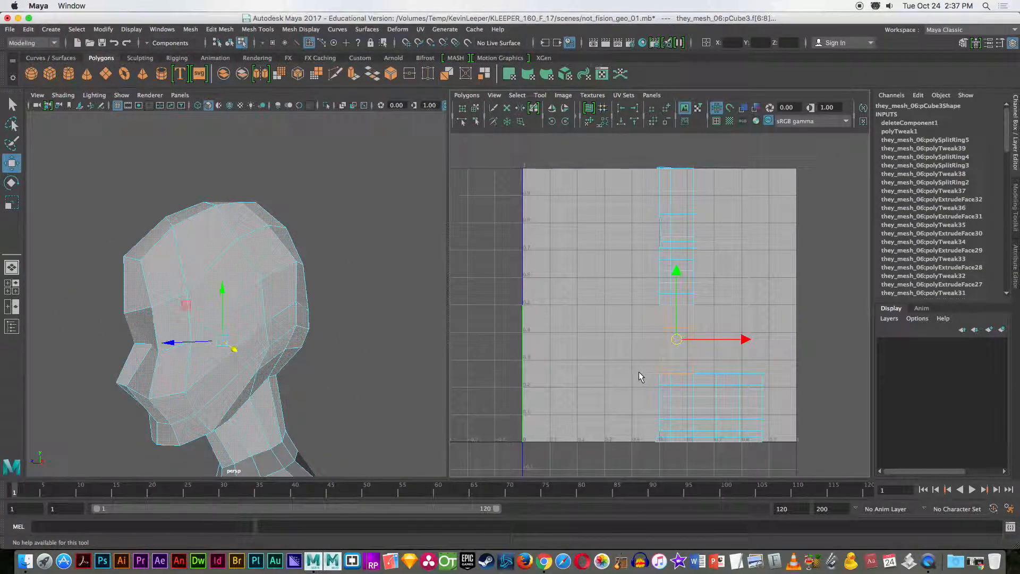
pyautogui.click(465, 100)
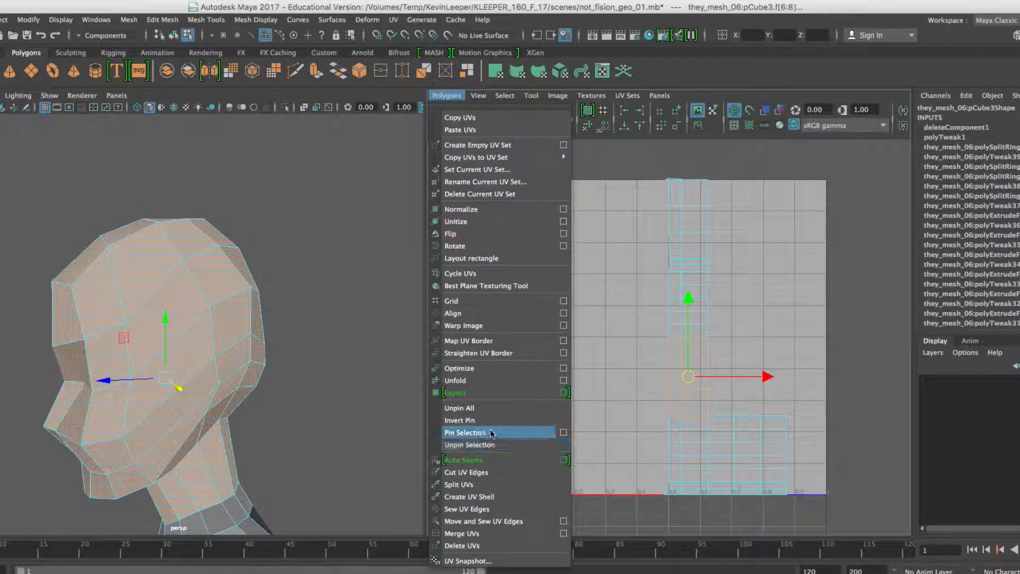
pyautogui.click(564, 381)
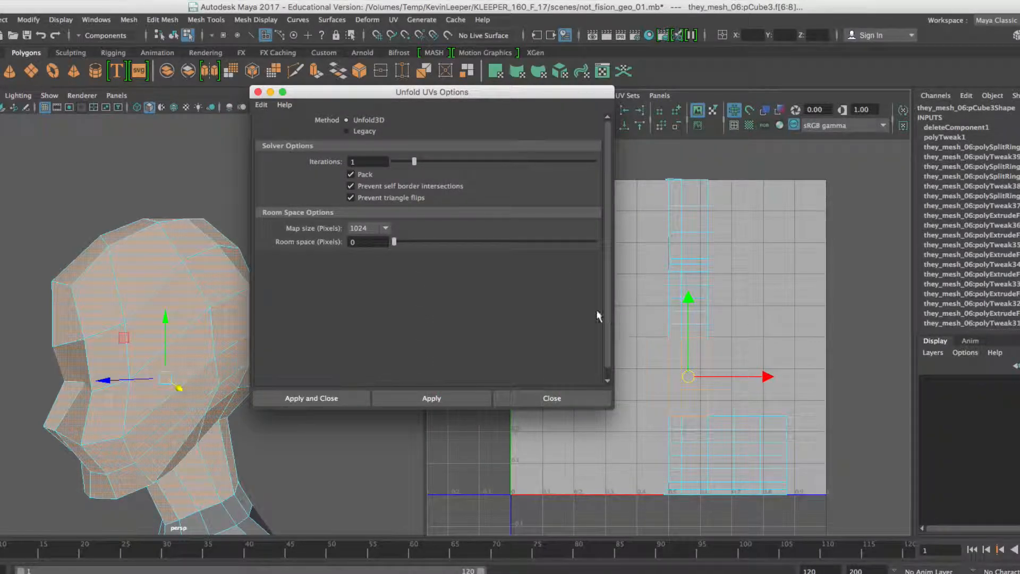
pyautogui.click(258, 92)
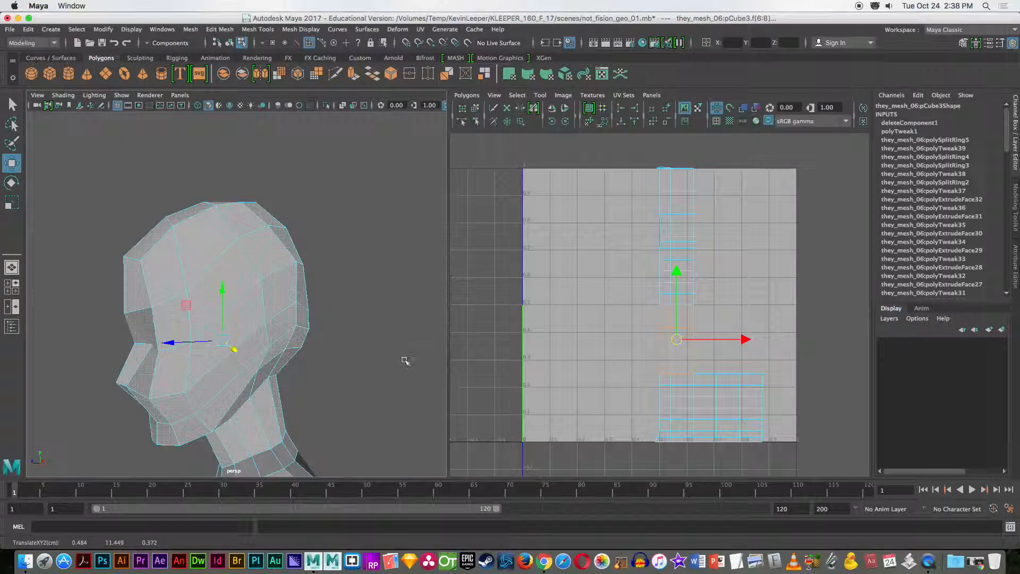
# - Clear the selection, reselect the head and neck faces in the perspective view, and apply Planar Mapping to them
pyautogui.click(387, 375)
pyautogui.keyDown('alt'); pyautogui.moveTo(315, 393); pyautogui.dragTo(348, 355); pyautogui.keyUp('alt')
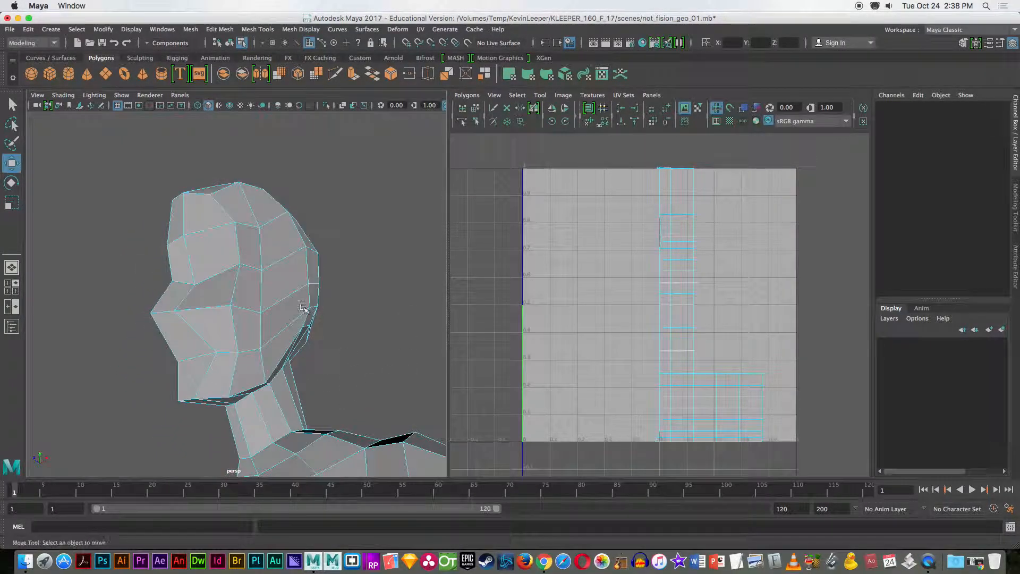
pyautogui.moveTo(90, 130); pyautogui.dragTo(337, 417)
pyautogui.keyDown('alt'); pyautogui.moveTo(359, 381); pyautogui.dragTo(299, 388); pyautogui.keyUp('alt')
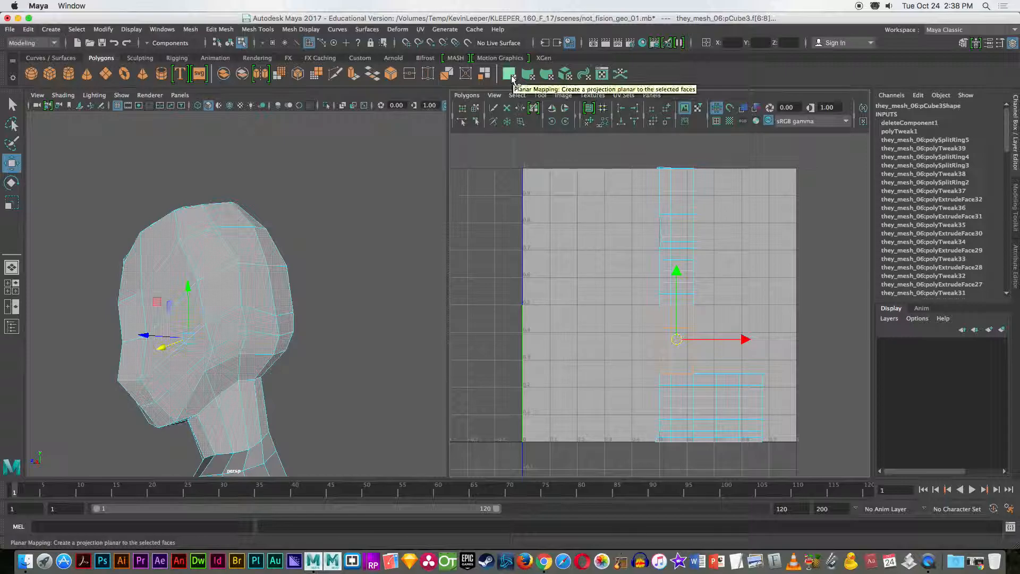
pyautogui.click(513, 78)
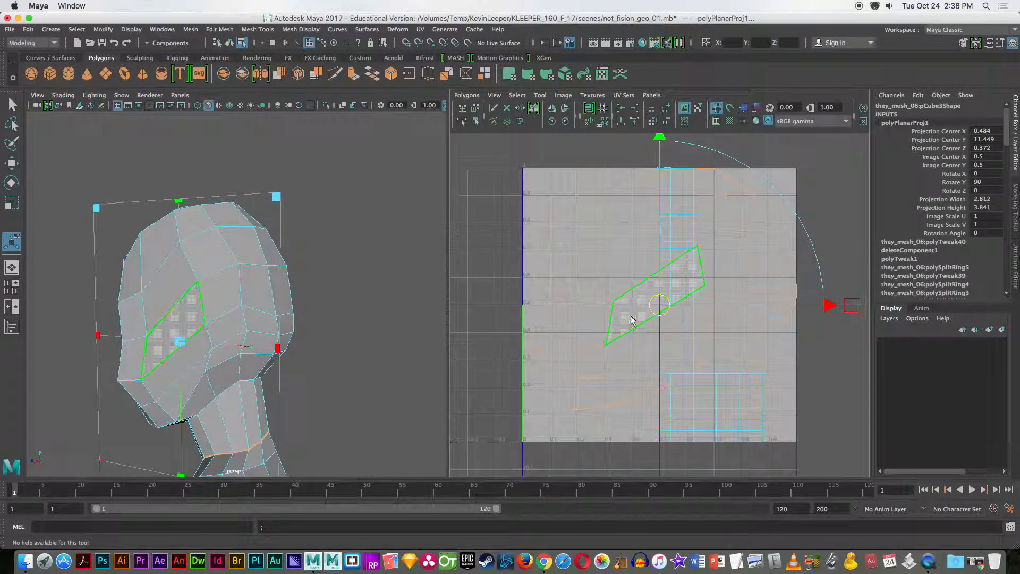
# - Turn off the image display in the UV Editor and move the projected head shell clear of the other shells
pyautogui.click(685, 108)
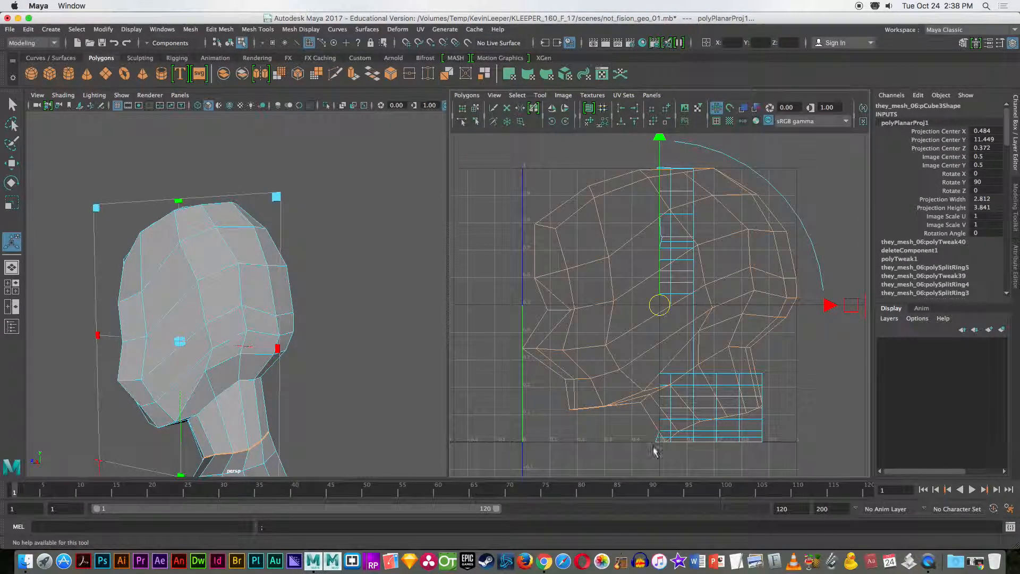
pyautogui.moveTo(646, 322); pyautogui.dragTo(557, 288)
pyautogui.scroll(-3, 564, 319)
pyautogui.moveTo(351, 375)
pyautogui.keyDown('alt'); pyautogui.mouseDown()
pyautogui.moveTo(335, 377)
pyautogui.moveTo(371, 373)
pyautogui.moveTo(363, 367)
pyautogui.mouseUp(); pyautogui.keyUp('alt')
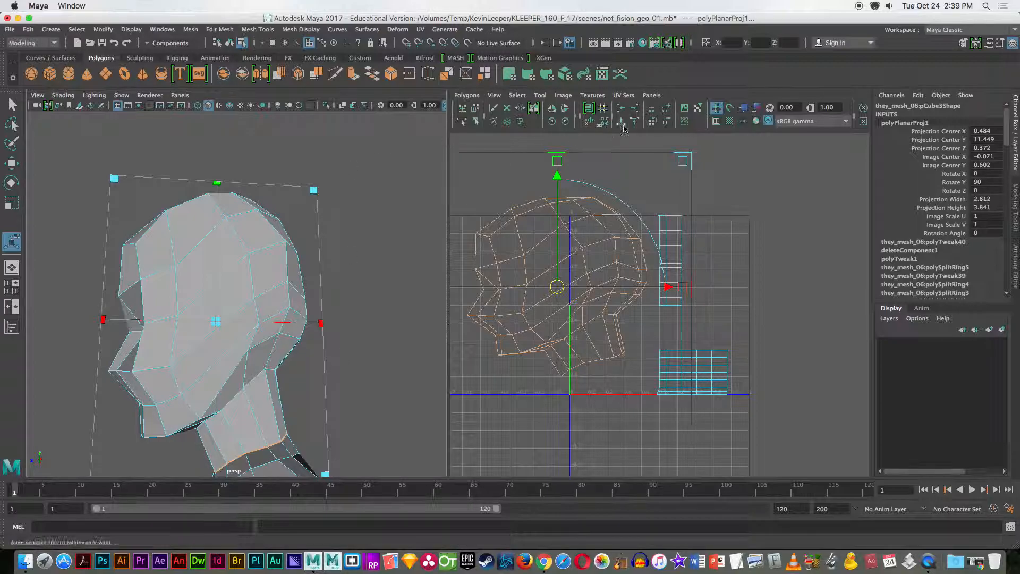
# - Unfold the head's UVs and move the unfolded shell up and to the left, outside the 0-1 UV space
pyautogui.click(466, 95)
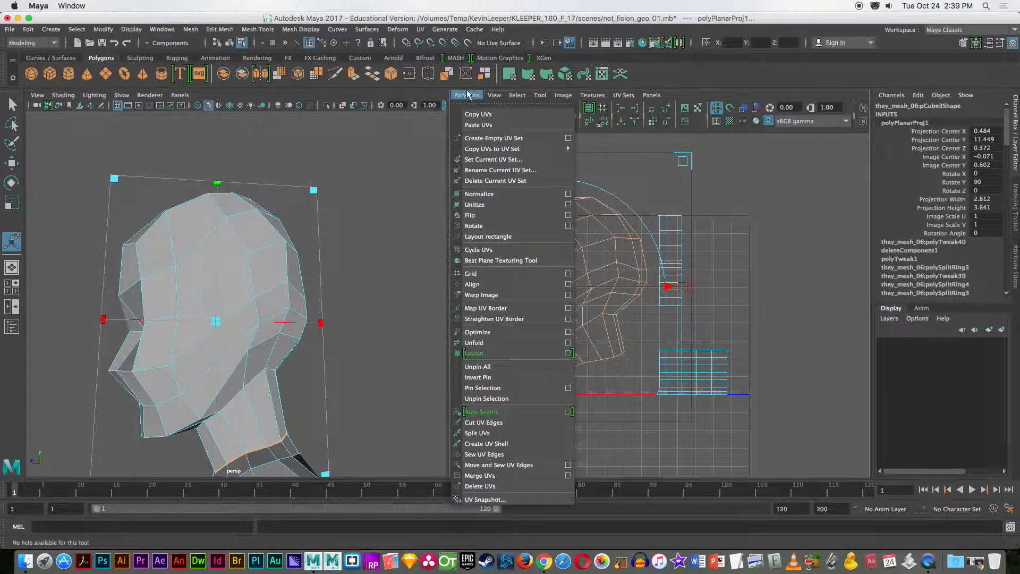
pyautogui.click(488, 343)
pyautogui.moveTo(566, 286); pyautogui.dragTo(480, 259)
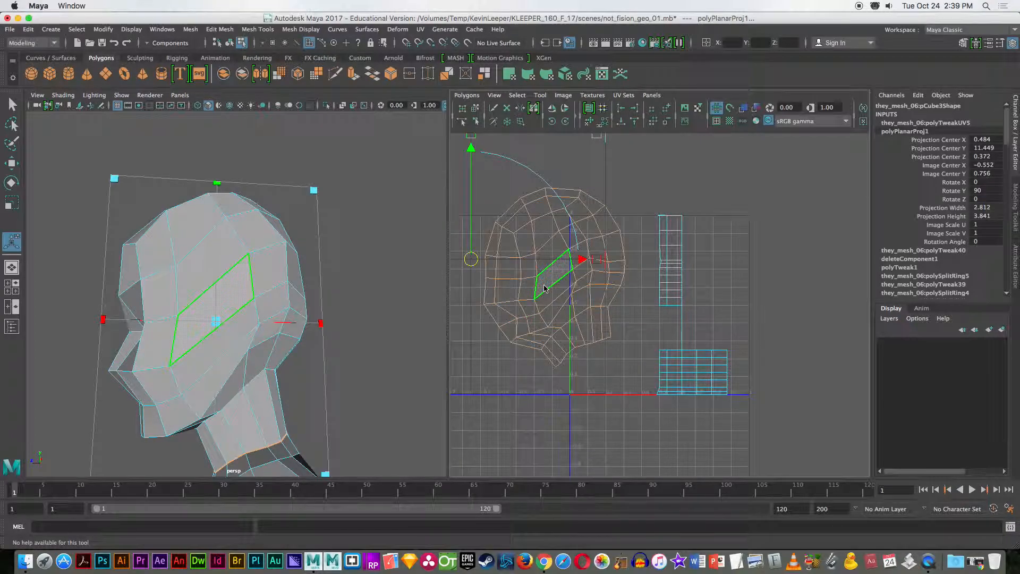
pyautogui.scroll(-3, 545, 289)
pyautogui.moveTo(538, 276); pyautogui.dragTo(504, 197)
pyautogui.scroll(4, 558, 237)
pyautogui.keyDown('alt'); pyautogui.moveTo(636, 334); pyautogui.dragTo(703, 365, button='middle'); pyautogui.keyUp('alt')
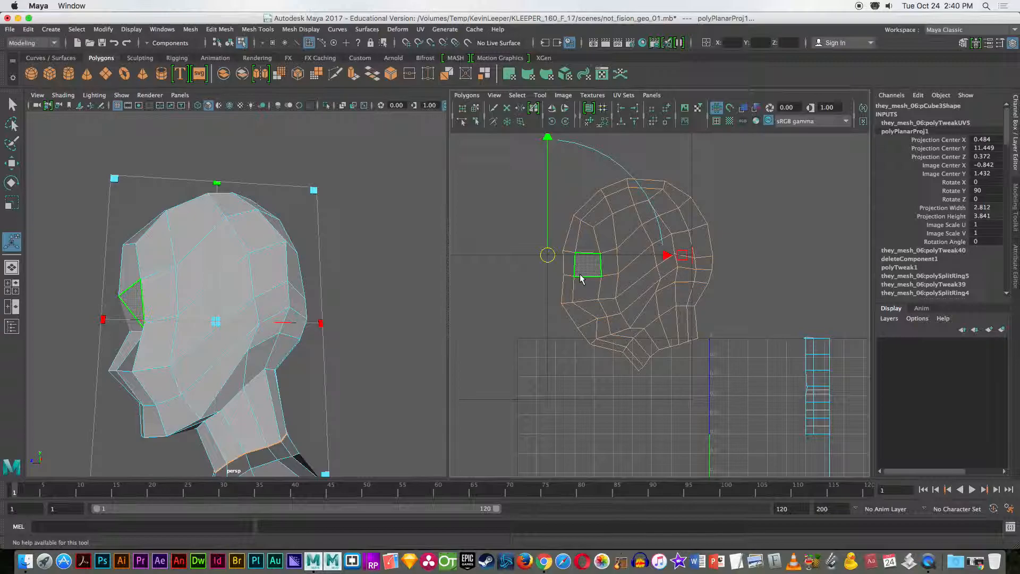
pyautogui.click(665, 380)
pyautogui.moveTo(517, 153); pyautogui.dragTo(696, 338)
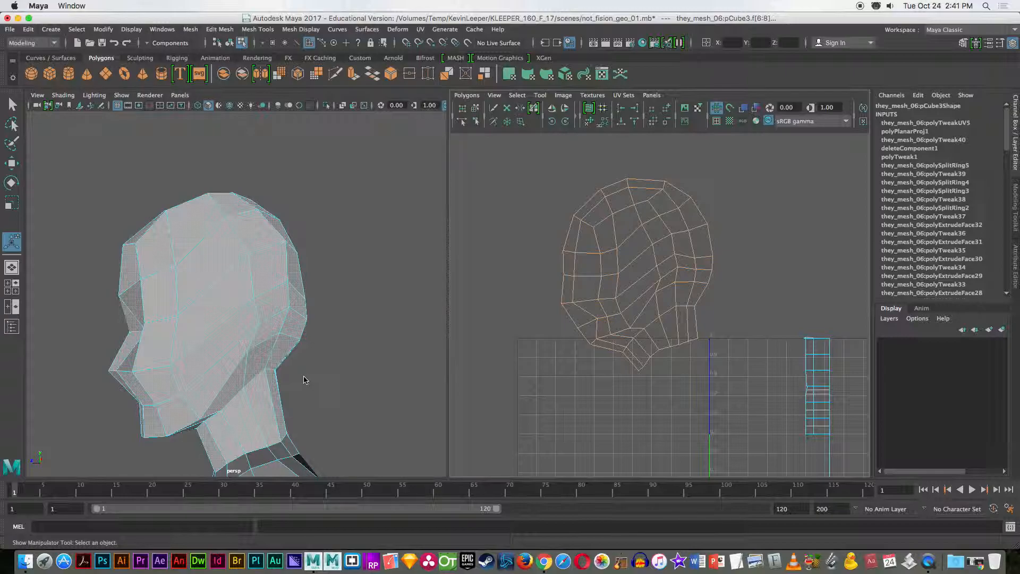
# - Switch to object selection mode with the character mesh selected, and examine its head, neck and torso from several angles
pyautogui.click(409, 397)
pyautogui.click(229, 43)
pyautogui.press('f')
pyautogui.keyDown('alt'); pyautogui.moveTo(353, 418); pyautogui.dragTo(278, 296); pyautogui.keyUp('alt')
pyautogui.scroll(5, 217, 424)
pyautogui.scroll(6, 212, 433)
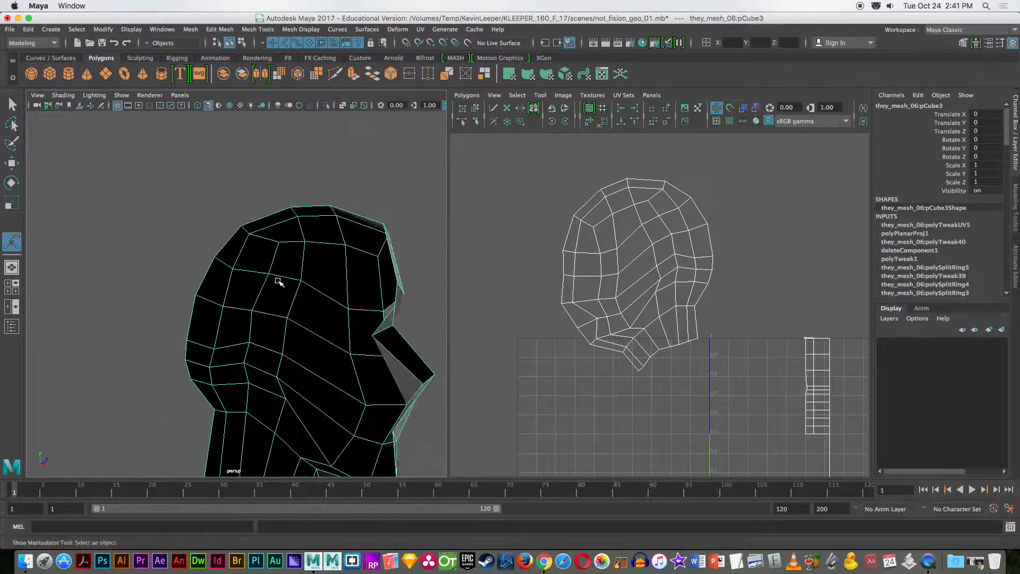
pyautogui.keyDown('alt'); pyautogui.moveTo(341, 451); pyautogui.dragTo(337, 257, button='middle'); pyautogui.keyUp('alt')
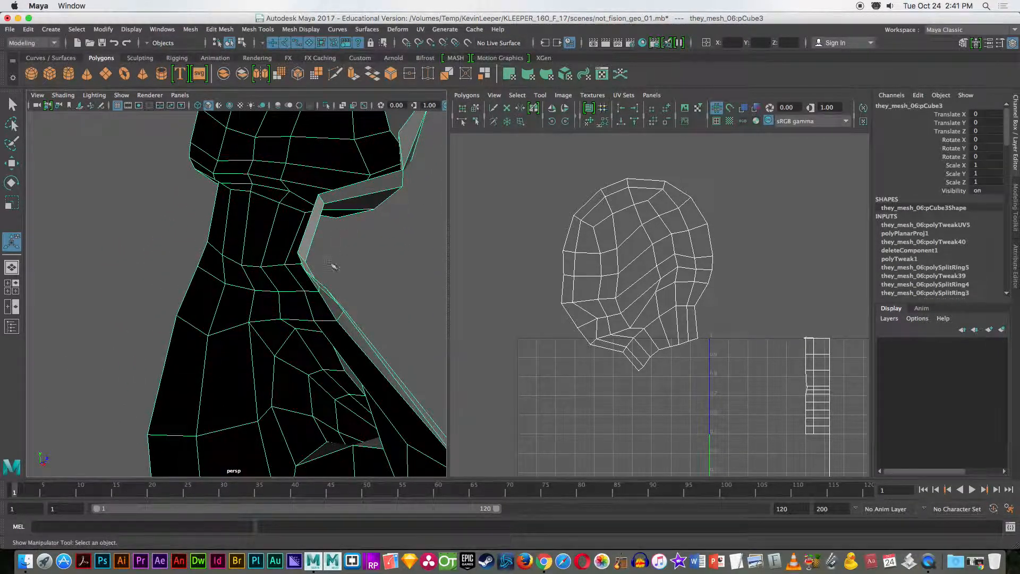
pyautogui.scroll(-6, 316, 304)
pyautogui.keyDown('alt'); pyautogui.moveTo(314, 379); pyautogui.dragTo(329, 417); pyautogui.keyUp('alt')
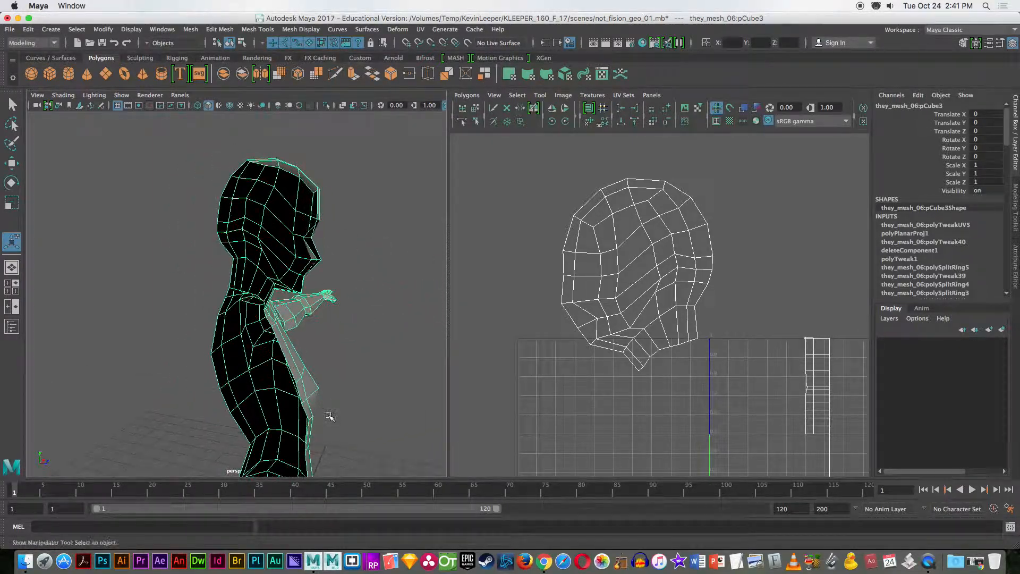
pyautogui.scroll(5, 326, 367)
pyautogui.scroll(-8, 390, 388)
pyautogui.keyDown('alt'); pyautogui.moveTo(359, 380); pyautogui.dragTo(330, 387); pyautogui.keyUp('alt')
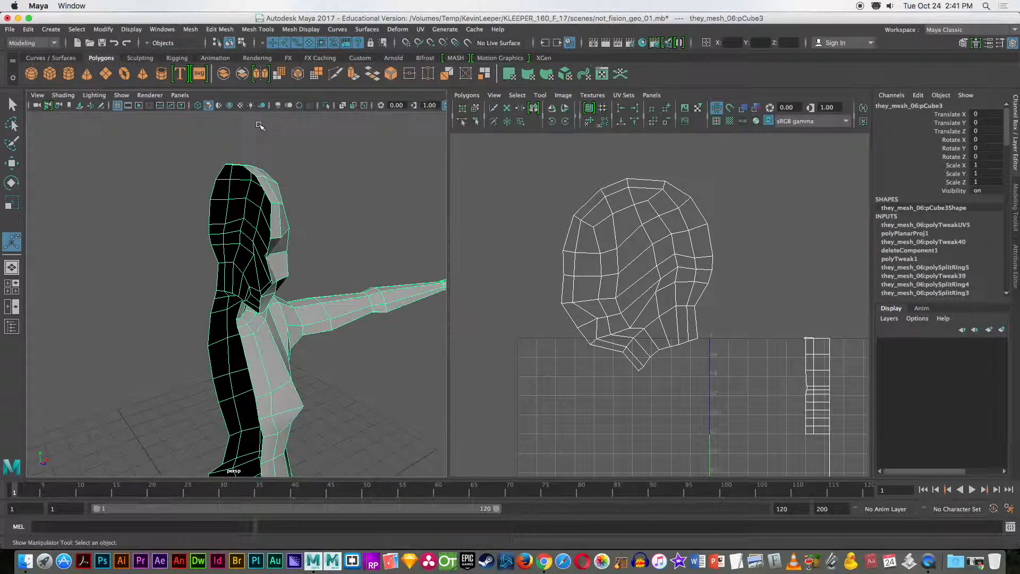
# - Review the mesh Cleanup options with Nonmanifold geometry enabled, and close the dialog without running the cleanup
pyautogui.click(191, 29)
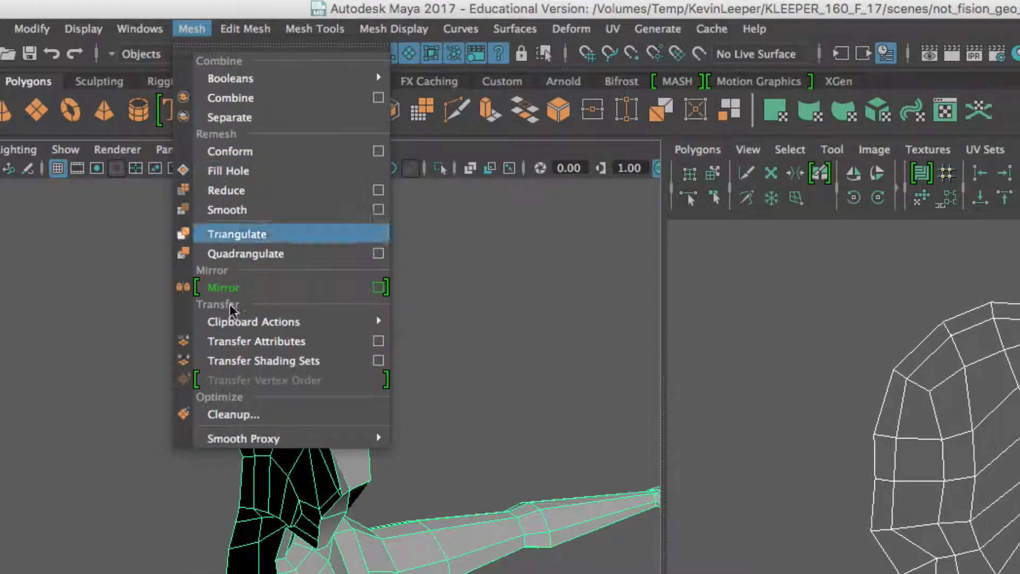
pyautogui.click(257, 423)
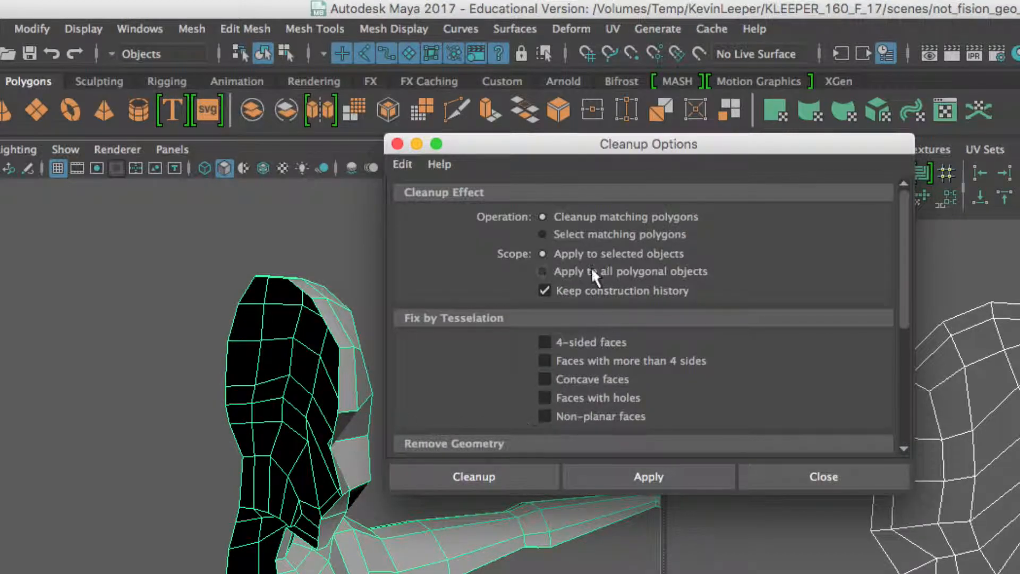
pyautogui.moveTo(562, 149); pyautogui.dragTo(428, 62)
pyautogui.moveTo(783, 407); pyautogui.dragTo(852, 573)
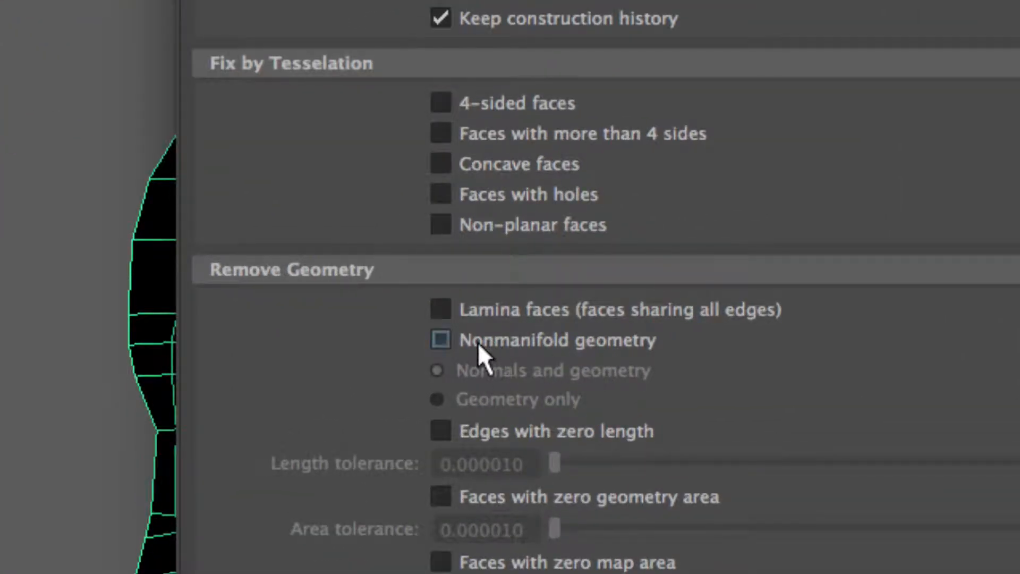
pyautogui.click(439, 340)
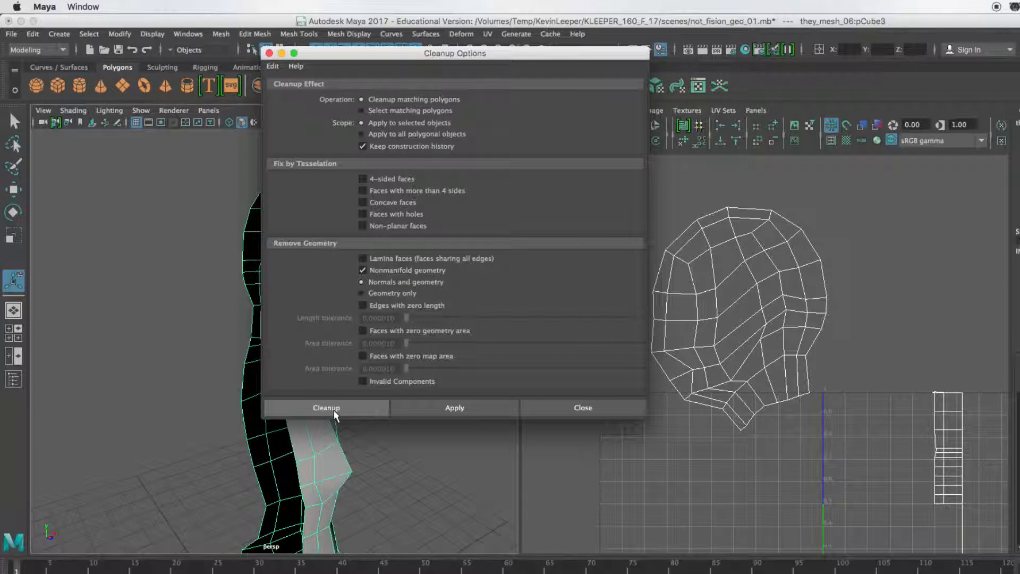
pyautogui.click(582, 409)
pyautogui.keyDown('alt'); pyautogui.moveTo(387, 465); pyautogui.dragTo(280, 431); pyautogui.keyUp('alt')
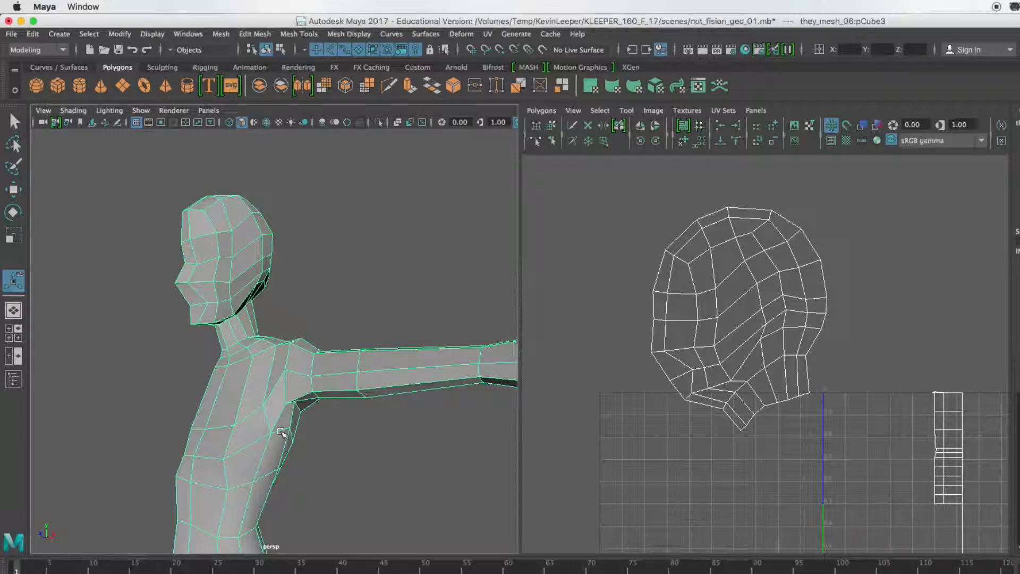
pyautogui.keyDown('alt'); pyautogui.moveTo(218, 458); pyautogui.dragTo(247, 455); pyautogui.keyUp('alt')
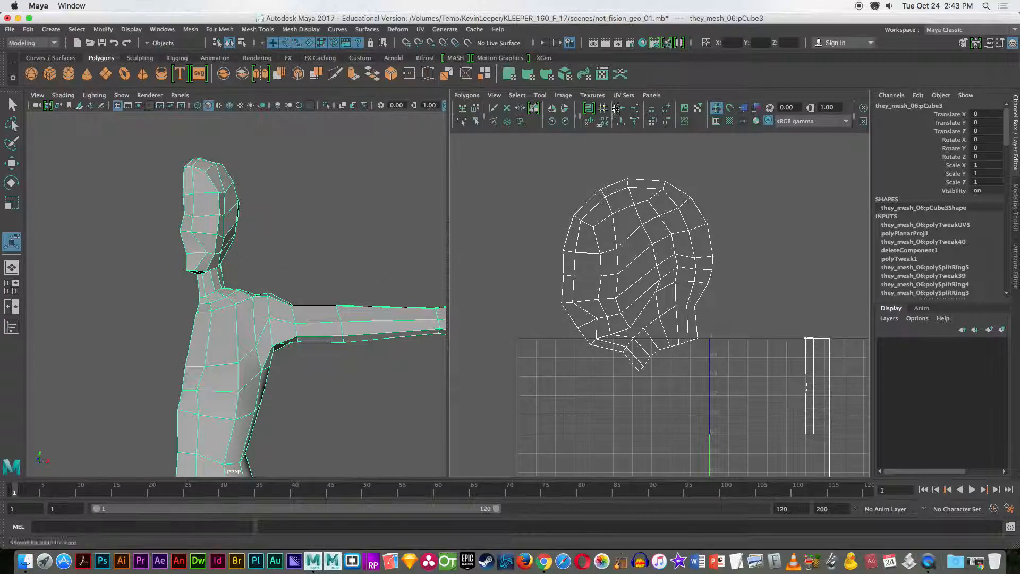
pyautogui.click(651, 97)
pyautogui.moveTo(691, 183)
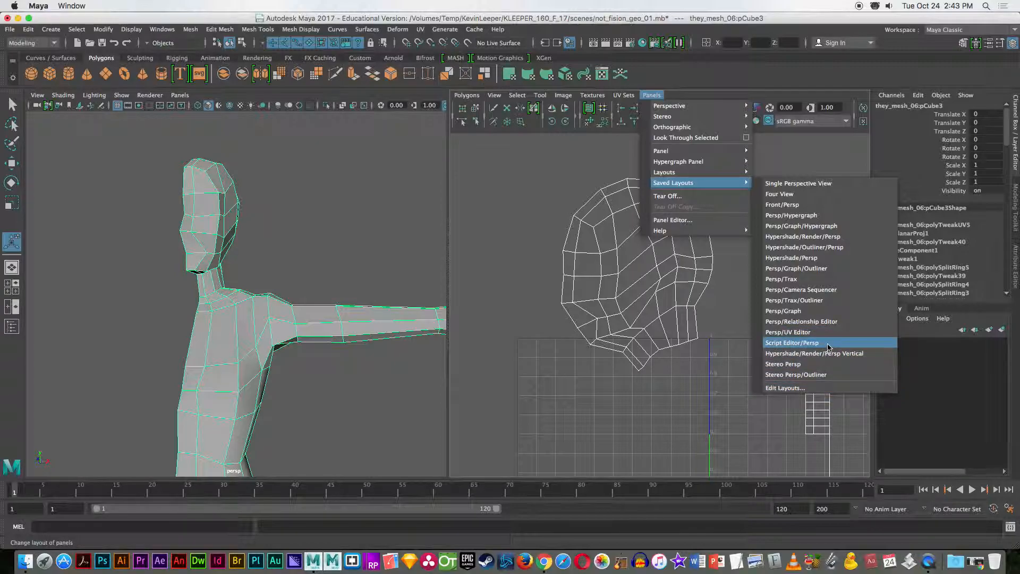
pyautogui.click(490, 317)
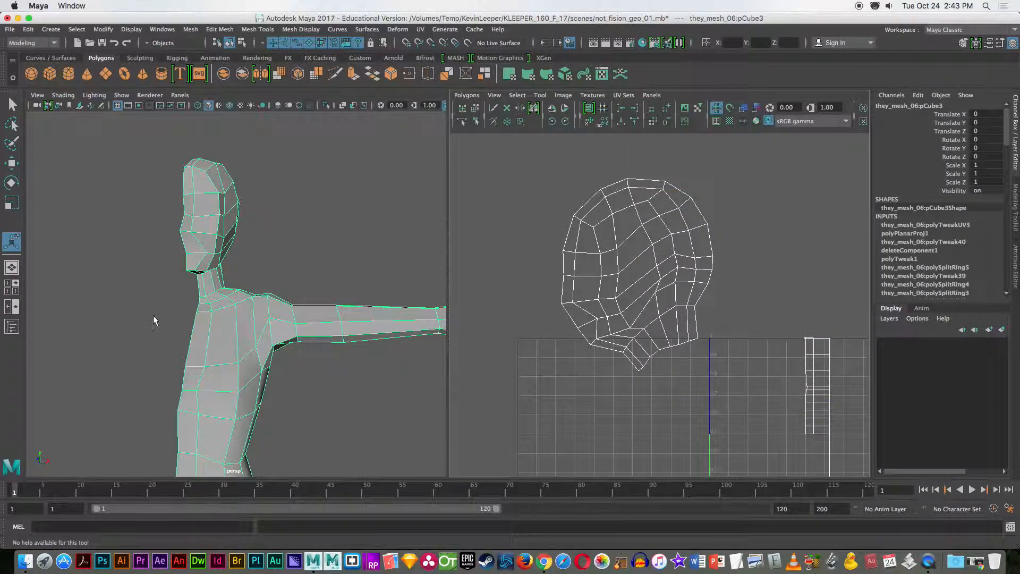
# - Return to component selection mode and select all the faces of the head and neck in the perspective view
pyautogui.press('F8')
pyautogui.keyDown('alt'); pyautogui.moveTo(159, 305); pyautogui.dragTo(170, 303); pyautogui.keyUp('alt')
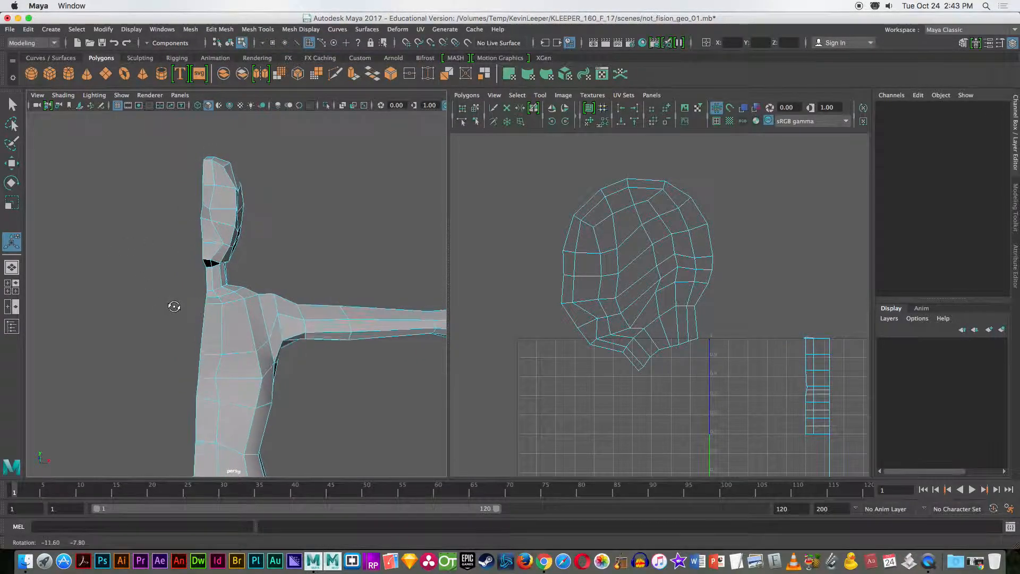
pyautogui.click(260, 296)
pyautogui.scroll(5, 260, 295)
pyautogui.scroll(-5, 257, 238)
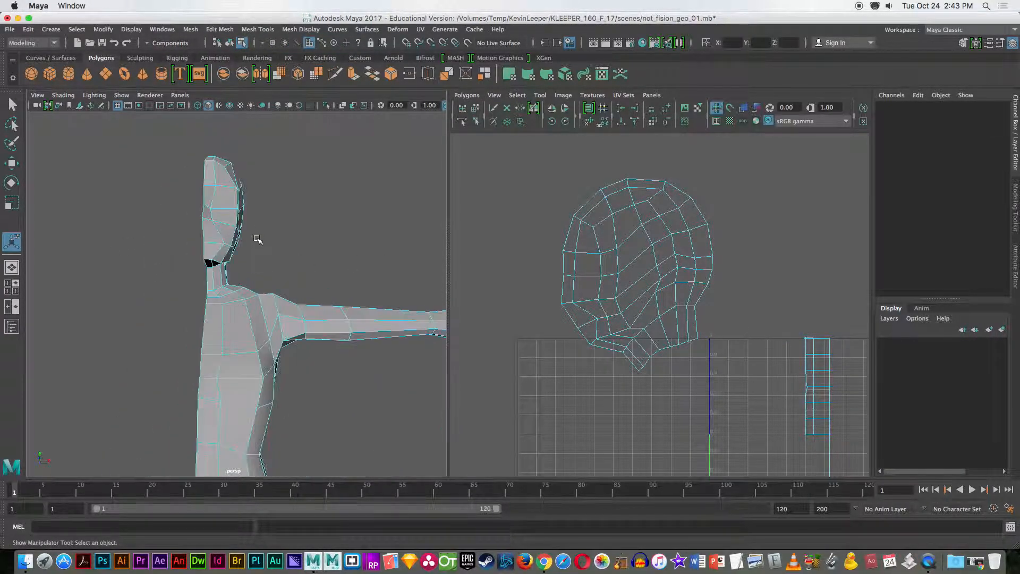
pyautogui.moveTo(276, 241)
pyautogui.keyDown('alt'); pyautogui.mouseDown()
pyautogui.moveTo(291, 255)
pyautogui.moveTo(278, 241)
pyautogui.mouseUp(); pyautogui.keyUp('alt')
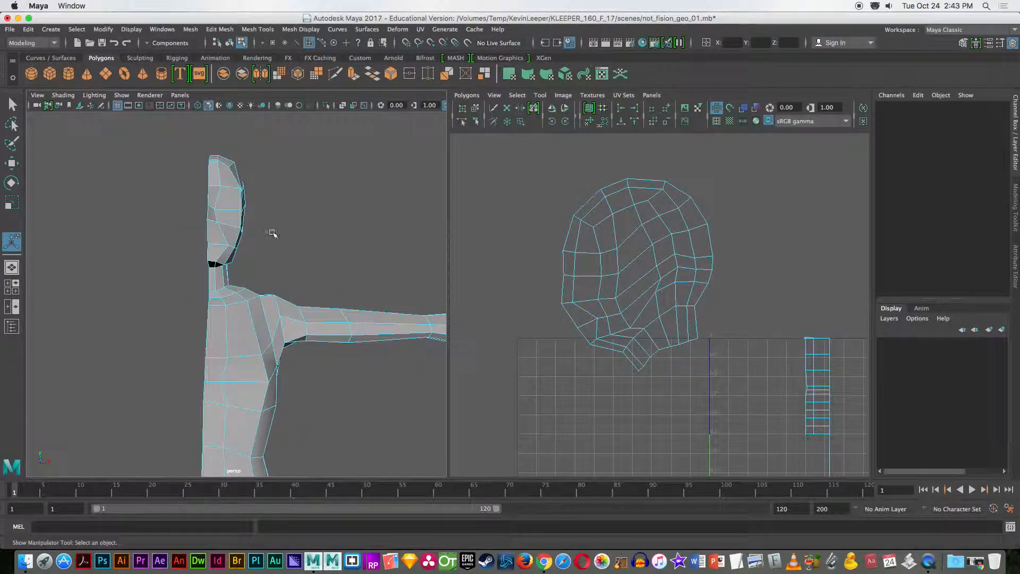
pyautogui.moveTo(164, 127); pyautogui.dragTo(250, 285)
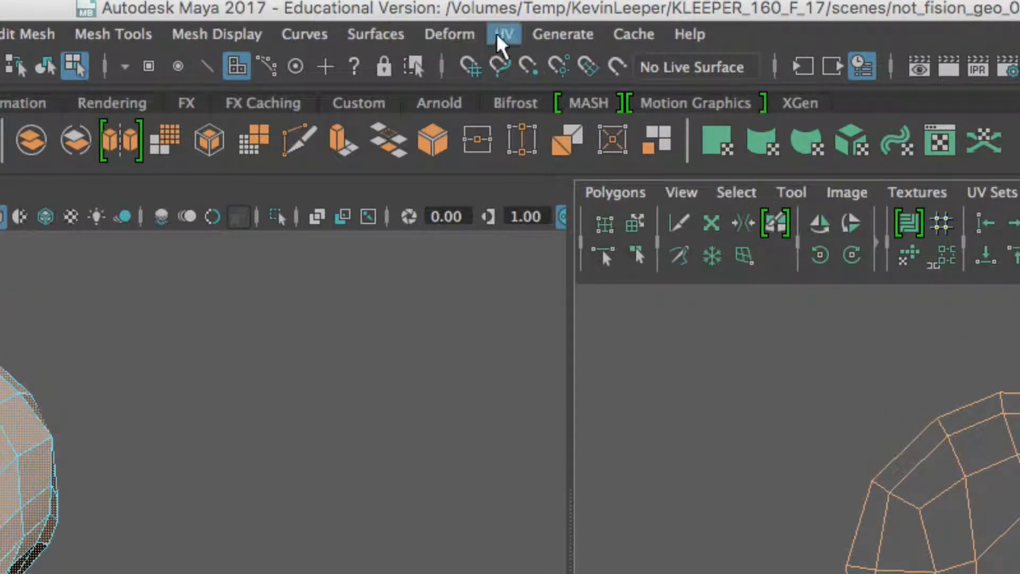
# - Planar map the selected head and neck faces and move the projection up and left, clear of the 0-1 UV space
pyautogui.click(431, 30)
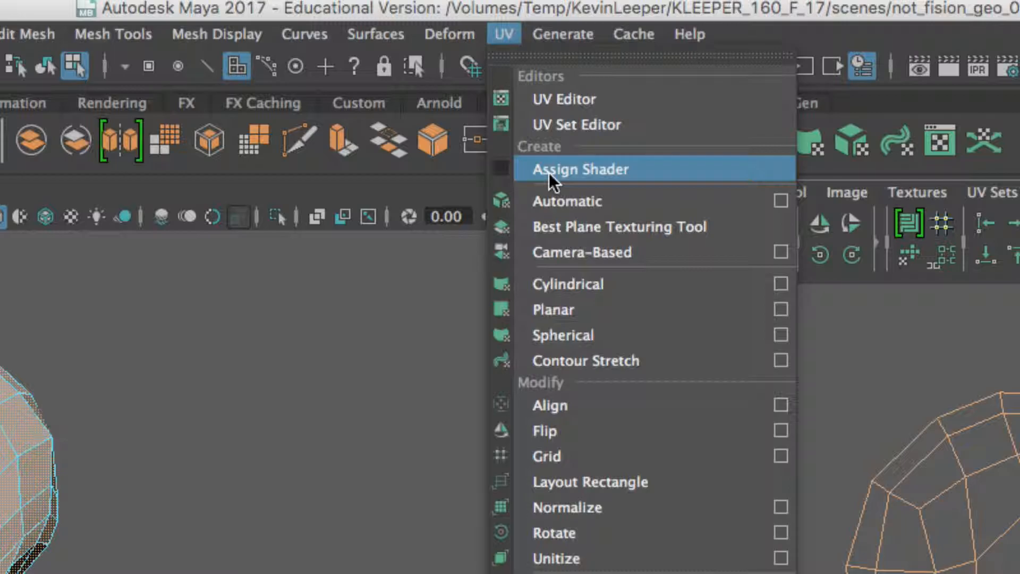
pyautogui.click(446, 165)
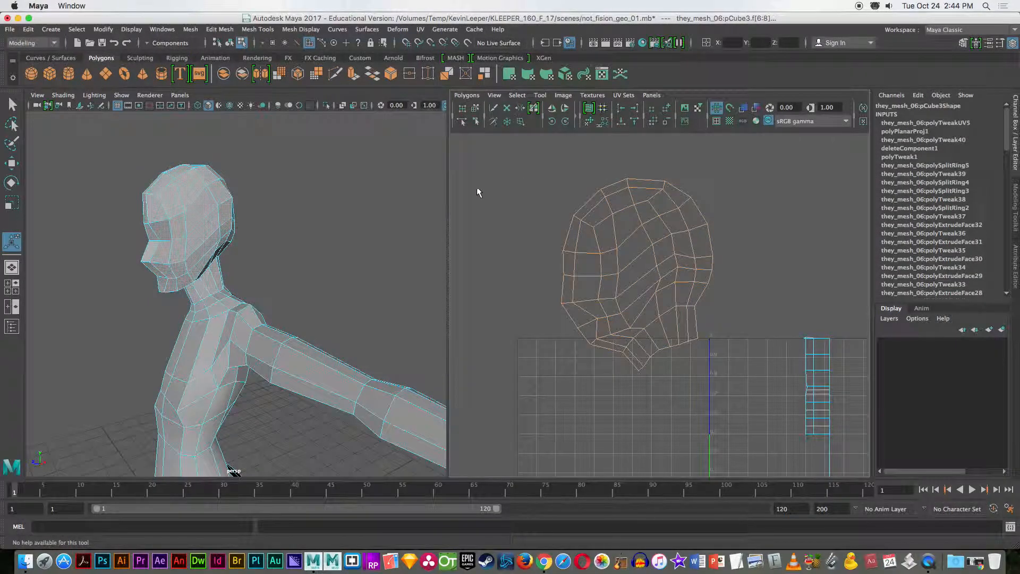
pyautogui.keyDown('alt'); pyautogui.moveTo(476, 187); pyautogui.dragTo(495, 216, button='middle'); pyautogui.keyUp('alt')
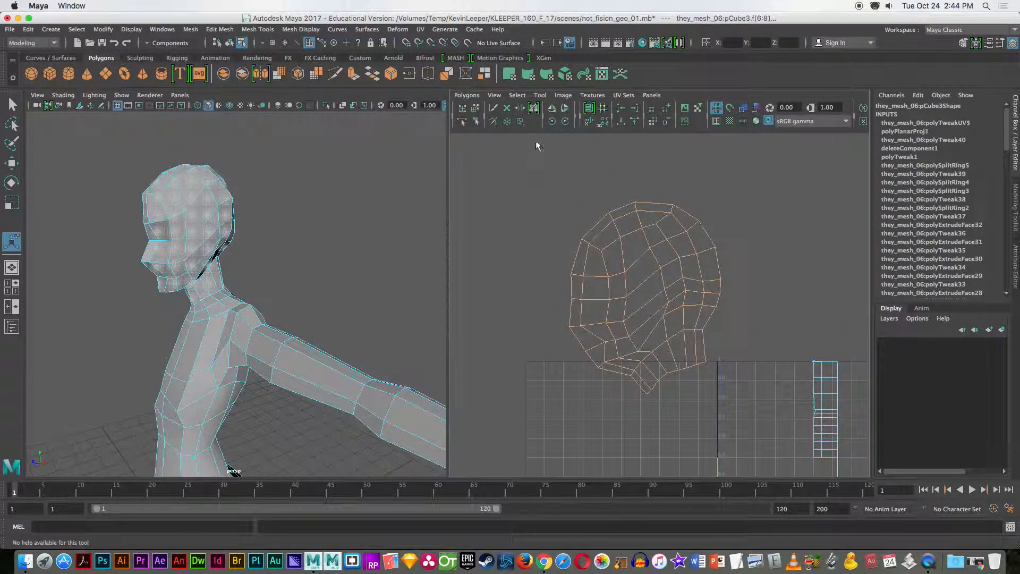
pyautogui.click(509, 76)
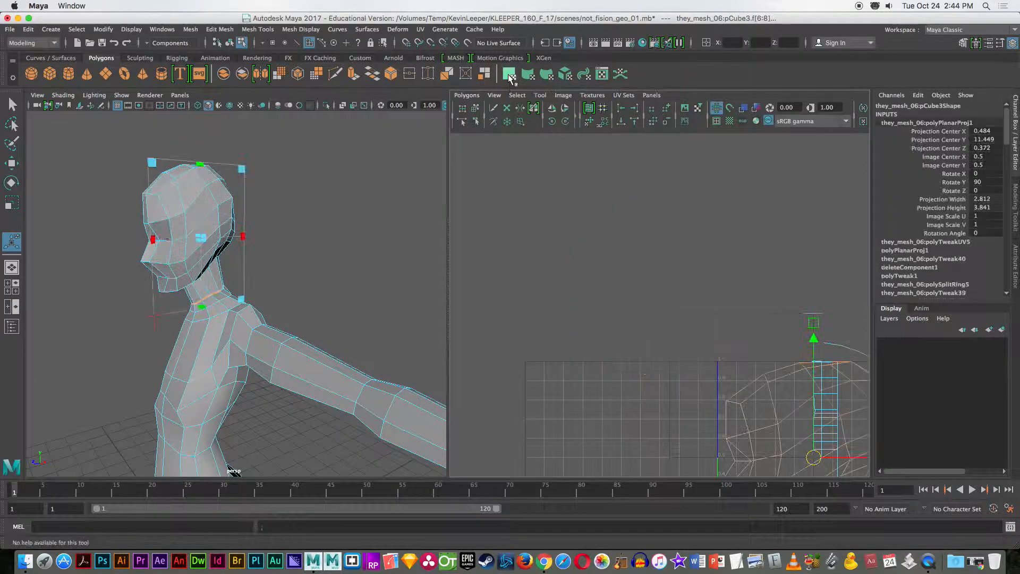
pyautogui.scroll(-4, 633, 352)
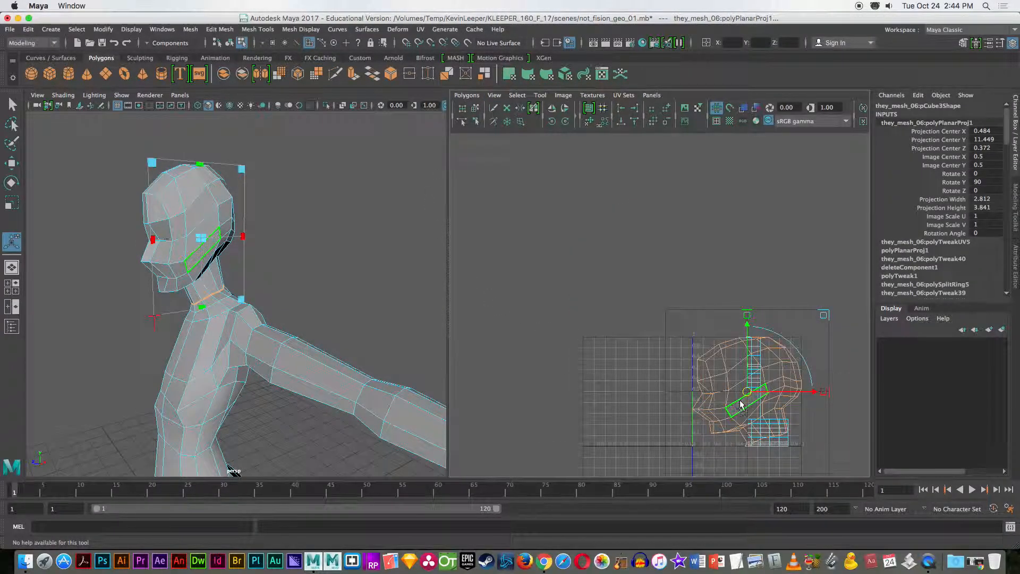
pyautogui.moveTo(749, 396); pyautogui.dragTo(554, 277)
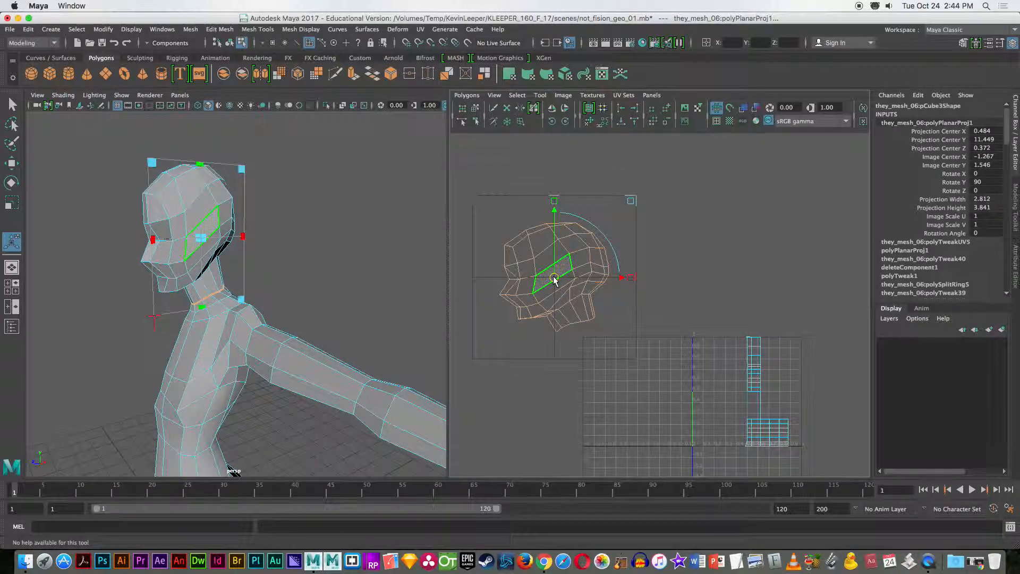
pyautogui.moveTo(631, 278); pyautogui.dragTo(623, 277)
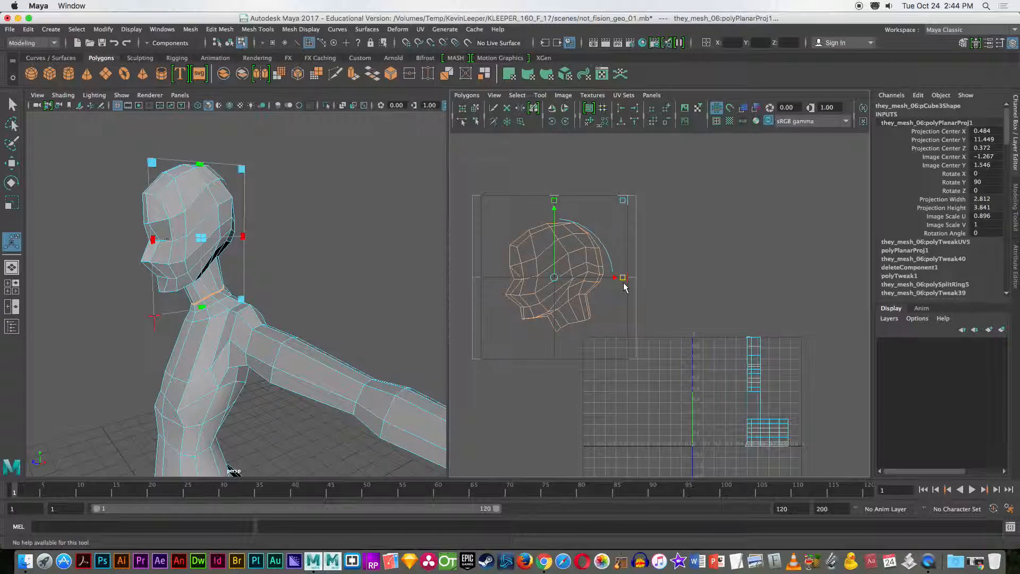
pyautogui.hotkey('ctrl', 'z')
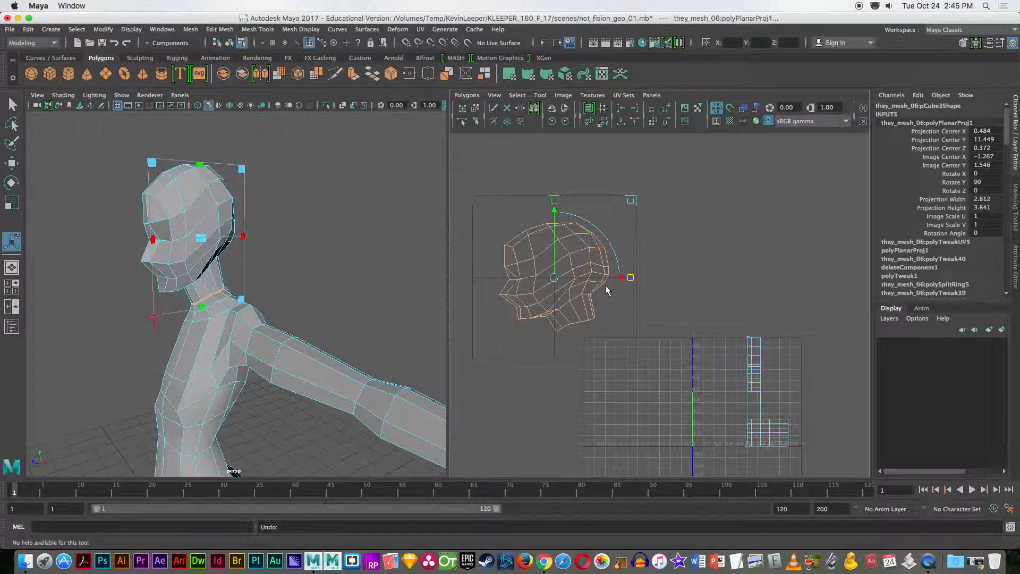
# - Unfold the planar-mapped head and neck UVs and move the resulting shell out of the 0-1 space, above its left half
pyautogui.click(466, 96)
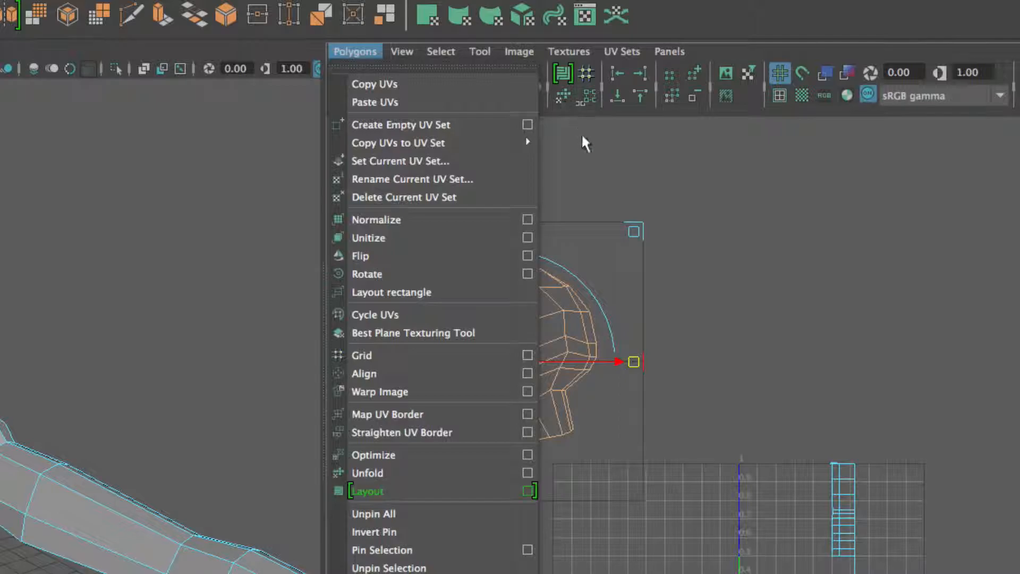
pyautogui.click(568, 113)
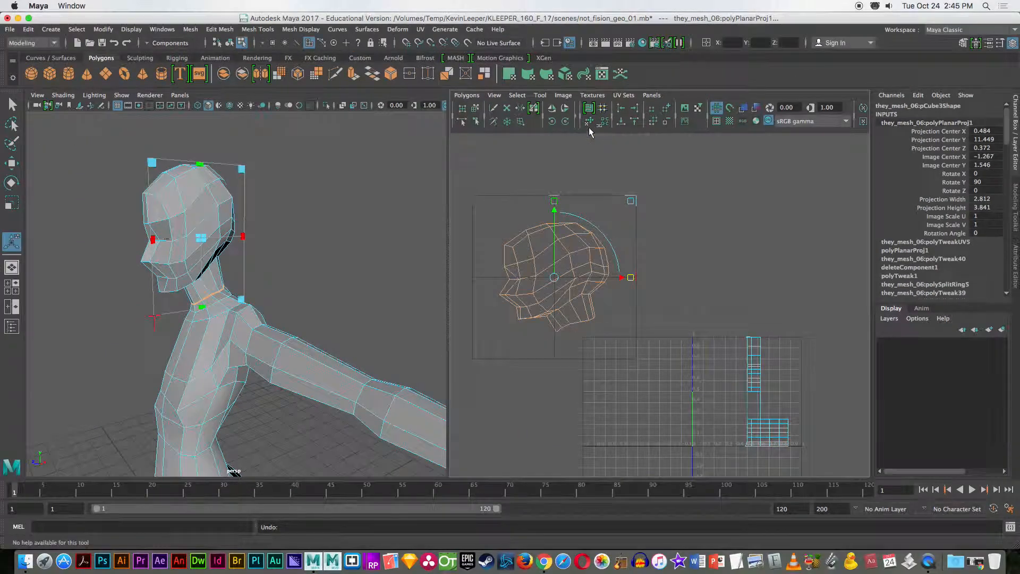
pyautogui.click(589, 125)
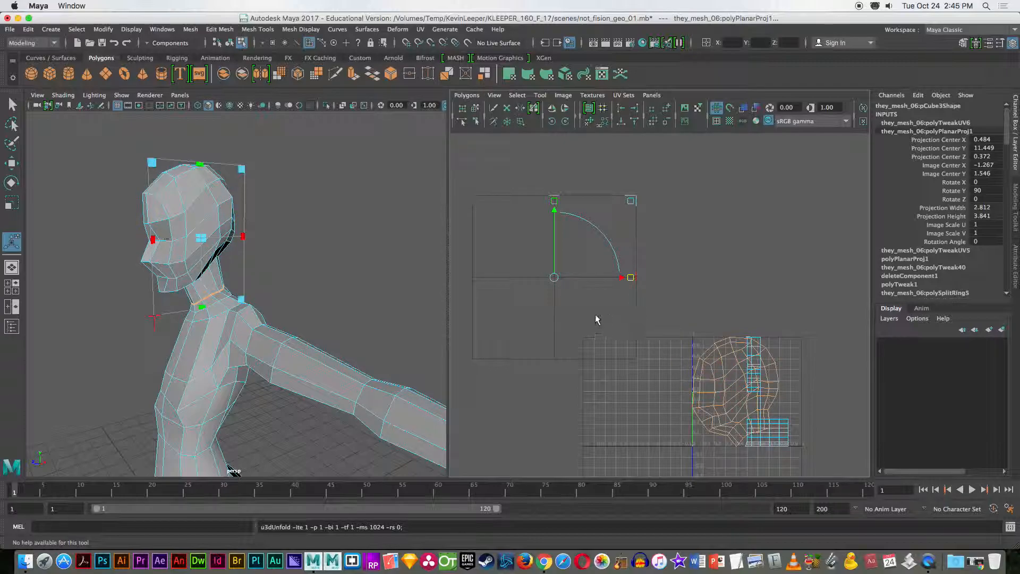
pyautogui.moveTo(557, 282); pyautogui.dragTo(454, 179)
pyautogui.click(734, 253)
pyautogui.moveTo(554, 196); pyautogui.dragTo(689, 407)
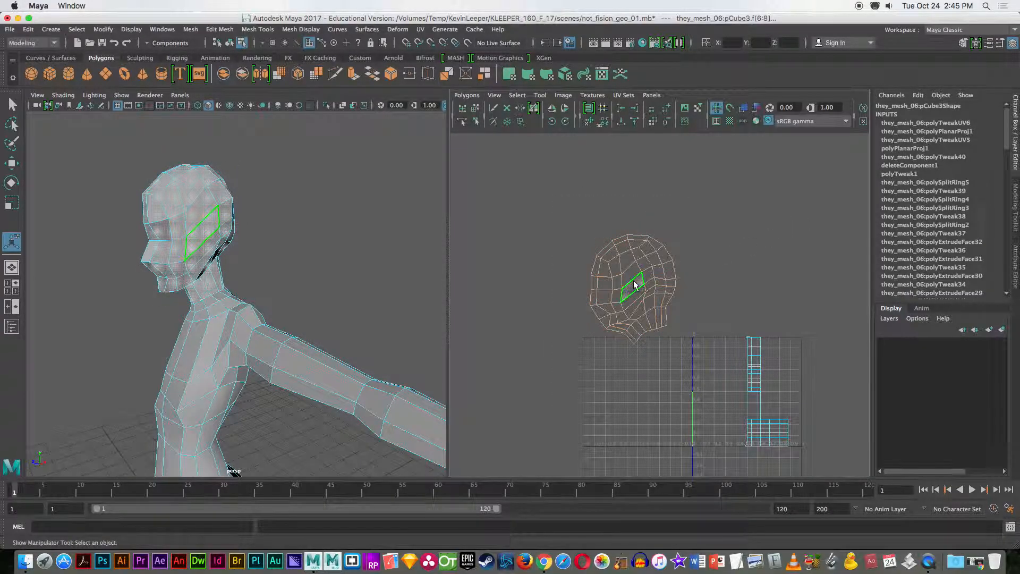
pyautogui.press('w')
pyautogui.moveTo(629, 289); pyautogui.dragTo(551, 246)
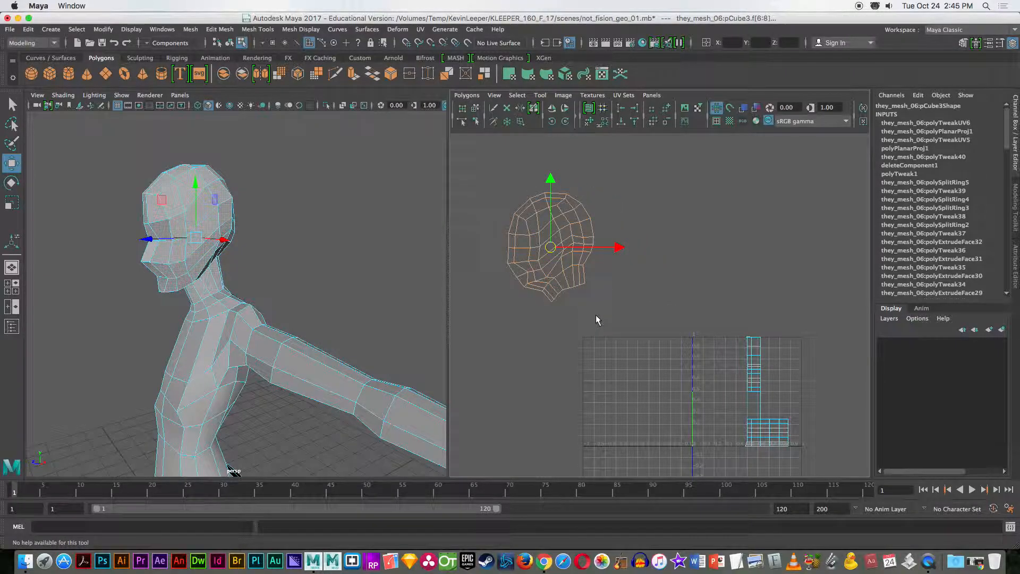
# - Reselect the whole head shell and move it farther up and left, away from the 0-1 space
pyautogui.click(524, 181)
pyautogui.moveTo(475, 168); pyautogui.dragTo(630, 349)
pyautogui.click(494, 166)
pyautogui.moveTo(476, 177); pyautogui.dragTo(651, 333)
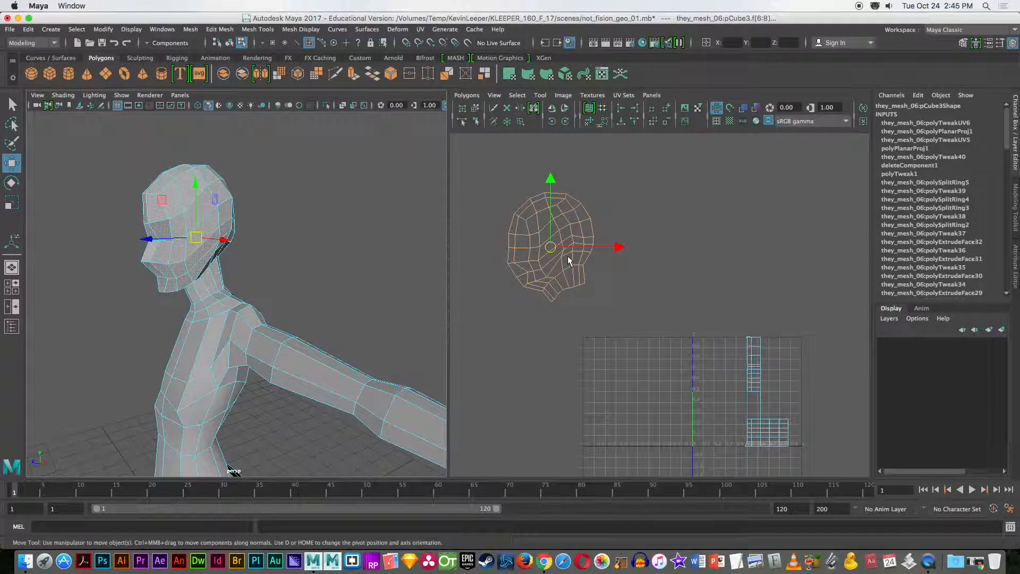
pyautogui.press('r')
pyautogui.press('e')
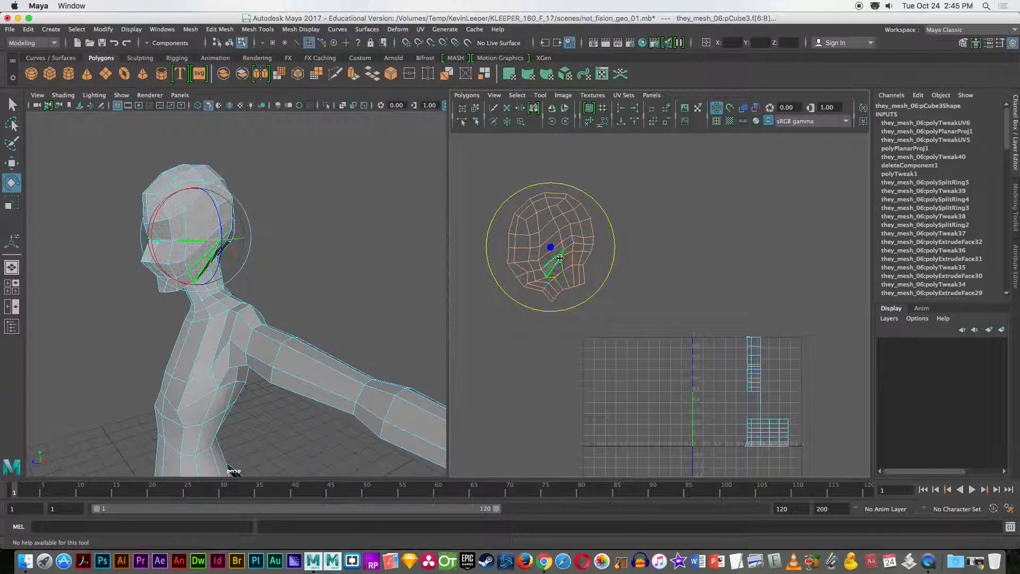
pyautogui.press('w')
pyautogui.moveTo(553, 240); pyautogui.dragTo(512, 204)
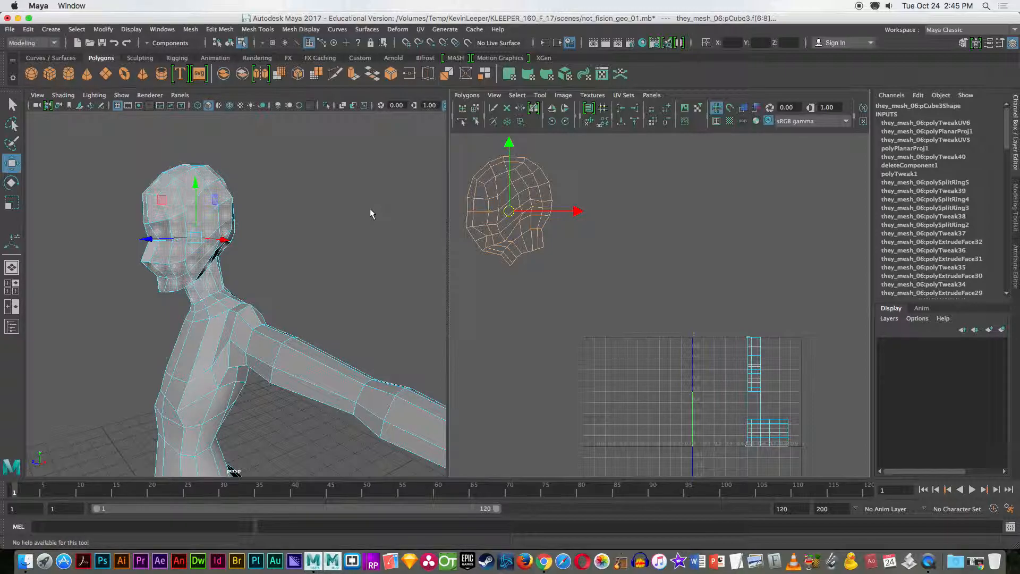
# - Select the arm faces from the shoulder to the hand in the perspective view
pyautogui.keyDown('alt'); pyautogui.moveTo(308, 314); pyautogui.dragTo(369, 311); pyautogui.keyUp('alt')
pyautogui.keyDown('alt'); pyautogui.moveTo(369, 311); pyautogui.dragTo(177, 257, button='middle'); pyautogui.keyUp('alt')
pyautogui.keyDown('alt'); pyautogui.moveTo(177, 257); pyautogui.dragTo(216, 312); pyautogui.keyUp('alt')
pyautogui.keyDown('alt'); pyautogui.moveTo(217, 312); pyautogui.dragTo(292, 346, button='middle'); pyautogui.keyUp('alt')
pyautogui.moveTo(346, 389)
pyautogui.keyDown('alt'); pyautogui.mouseDown(button='middle')
pyautogui.moveTo(228, 365)
pyautogui.moveTo(257, 358)
pyautogui.moveTo(342, 391)
pyautogui.mouseUp(button='middle'); pyautogui.keyUp('alt')
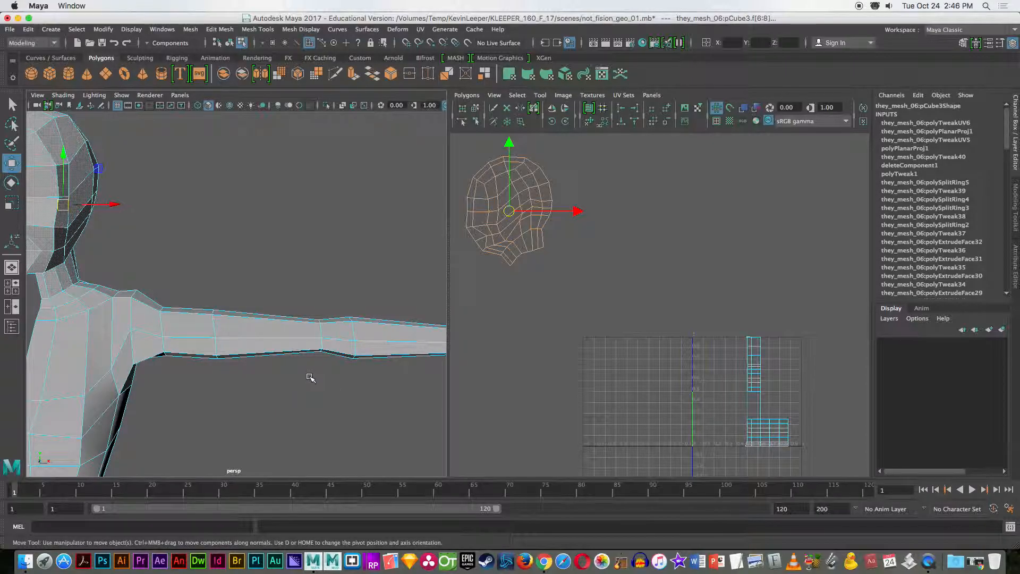
pyautogui.keyDown('alt'); pyautogui.moveTo(341, 402); pyautogui.dragTo(301, 409, button='middle'); pyautogui.keyUp('alt')
pyautogui.scroll(-4, 287, 390)
pyautogui.keyDown('alt'); pyautogui.moveTo(167, 335); pyautogui.dragTo(182, 326, button='middle'); pyautogui.keyUp('alt')
pyautogui.moveTo(142, 302); pyautogui.dragTo(426, 333)
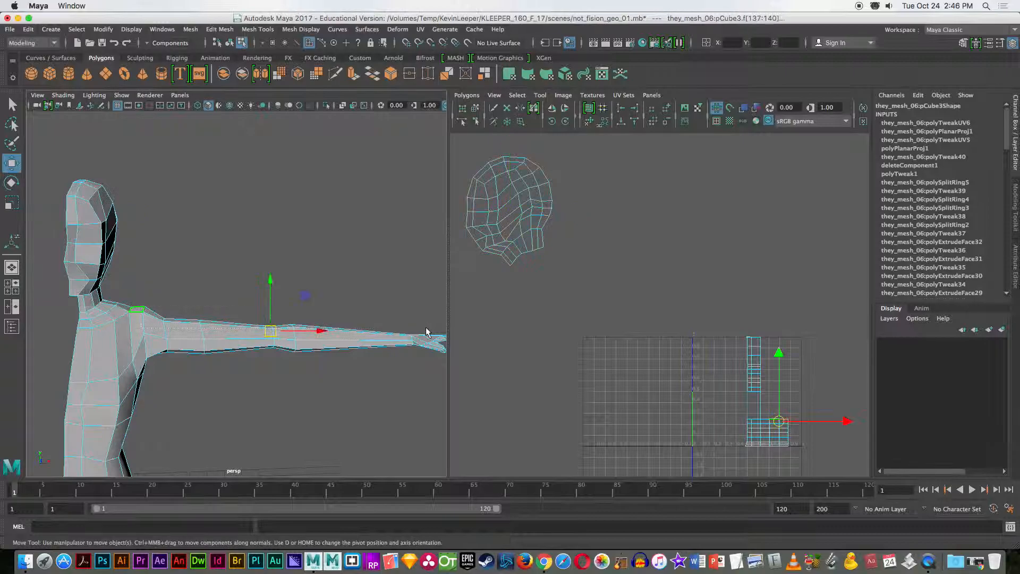
# - Deselect the unwanted torso faces beside the shoulder, at its front and upper side
pyautogui.keyDown('alt'); pyautogui.moveTo(386, 388); pyautogui.dragTo(274, 403); pyautogui.keyUp('alt')
pyautogui.keyDown('alt'); pyautogui.moveTo(274, 403); pyautogui.dragTo(355, 417, button='right'); pyautogui.keyUp('alt')
pyautogui.keyDown('alt'); pyautogui.moveTo(354, 417); pyautogui.dragTo(316, 327); pyautogui.keyUp('alt')
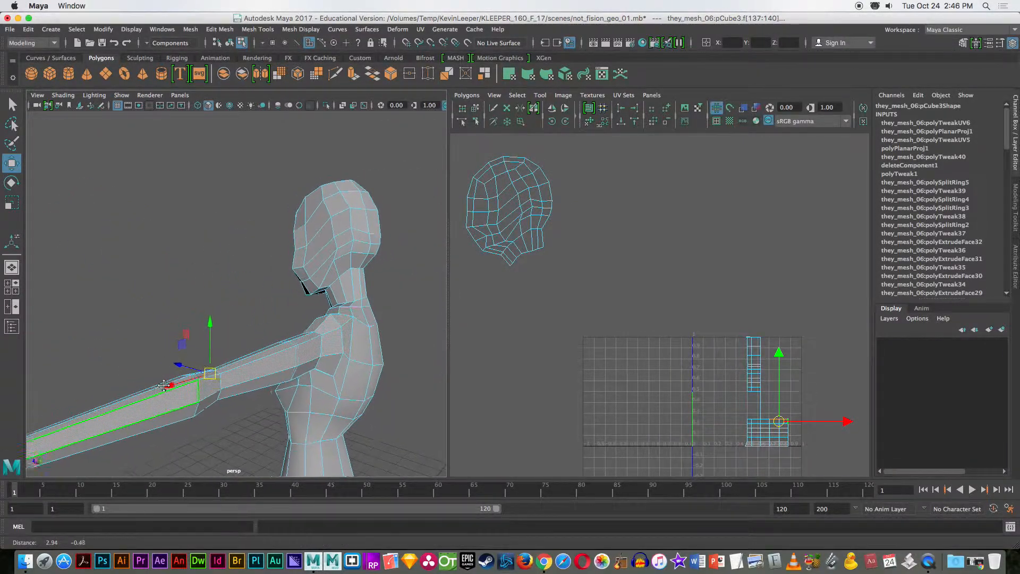
pyautogui.keyDown('alt'); pyautogui.moveTo(317, 327); pyautogui.dragTo(276, 358, button='middle'); pyautogui.keyUp('alt')
pyautogui.keyDown('alt'); pyautogui.moveTo(276, 358); pyautogui.dragTo(281, 337); pyautogui.keyUp('alt')
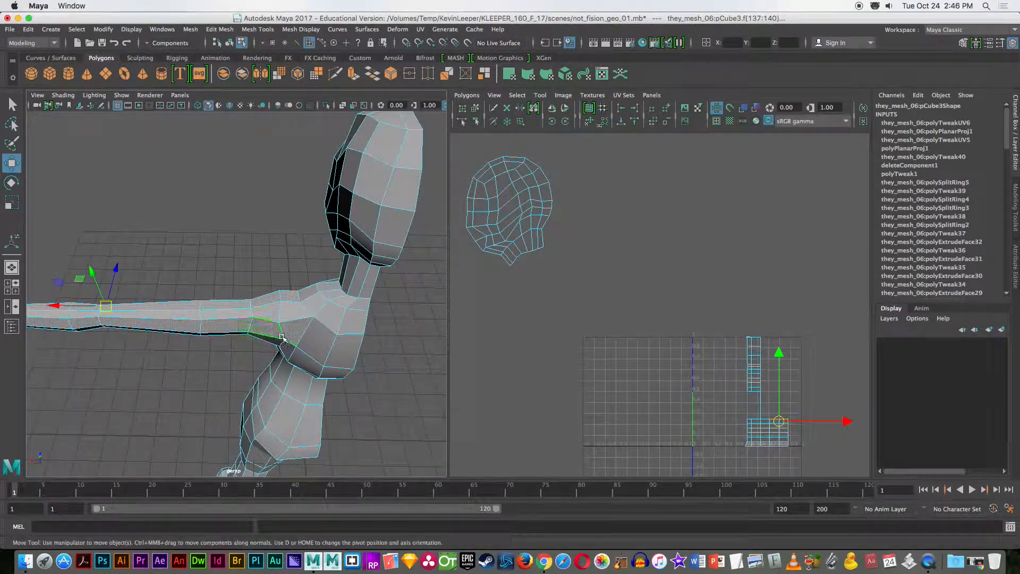
pyautogui.keyDown('ctrl'); pyautogui.click(298, 334); pyautogui.keyUp('ctrl')
pyautogui.keyDown('ctrl'); pyautogui.click(295, 310); pyautogui.keyUp('ctrl')
pyautogui.keyDown('ctrl'); pyautogui.click(290, 296); pyautogui.keyUp('ctrl')
# - Add the missed faces around the shoulder to the arm selection
pyautogui.keyDown('alt'); pyautogui.moveTo(260, 390); pyautogui.dragTo(393, 368); pyautogui.keyUp('alt')
pyautogui.keyDown('alt'); pyautogui.moveTo(165, 367); pyautogui.dragTo(271, 373); pyautogui.keyUp('alt')
pyautogui.keyDown('alt'); pyautogui.moveTo(345, 301); pyautogui.dragTo(256, 310); pyautogui.keyUp('alt')
pyautogui.keyDown('shift'); pyautogui.click(278, 294); pyautogui.keyUp('shift')
pyautogui.keyDown('shift'); pyautogui.click(301, 297); pyautogui.keyUp('shift')
pyautogui.keyDown('alt'); pyautogui.moveTo(358, 336); pyautogui.dragTo(301, 284); pyautogui.keyUp('alt')
pyautogui.keyDown('shift'); pyautogui.click(331, 397); pyautogui.keyUp('shift')
pyautogui.keyDown('alt'); pyautogui.moveTo(317, 429); pyautogui.dragTo(228, 471); pyautogui.keyUp('alt')
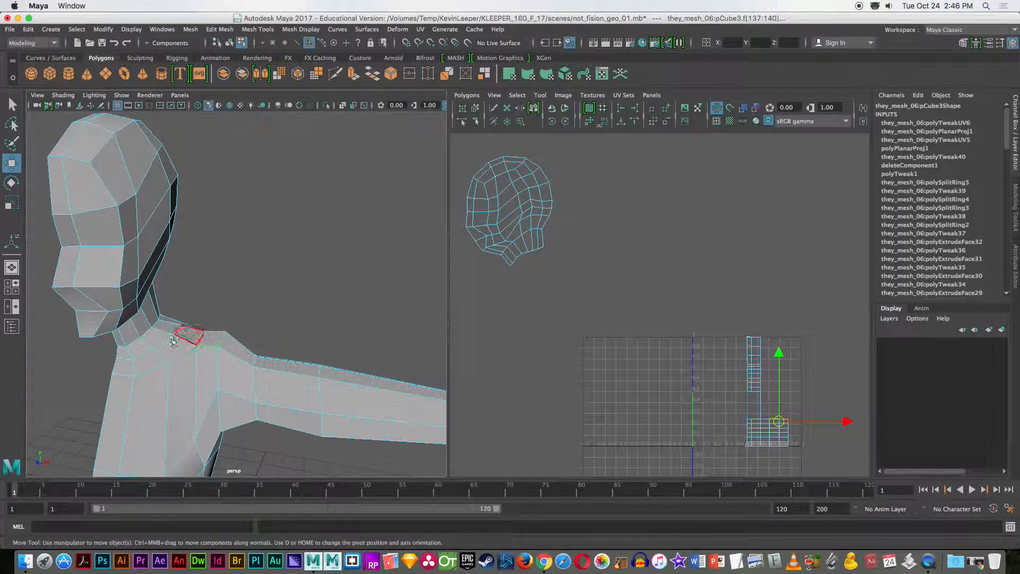
# - Add the missed hand faces to the arm selection, checking the fingers, thumb and palm side
pyautogui.moveTo(271, 453)
pyautogui.keyDown('alt'); pyautogui.mouseDown(button='middle')
pyautogui.moveTo(258, 406)
pyautogui.moveTo(134, 354)
pyautogui.moveTo(58, 349)
pyautogui.mouseUp(button='middle'); pyautogui.keyUp('alt')
pyautogui.moveTo(307, 361)
pyautogui.keyDown('alt'); pyautogui.mouseDown(button='middle')
pyautogui.moveTo(3, 349)
pyautogui.moveTo(48, 349)
pyautogui.mouseUp(button='middle'); pyautogui.keyUp('alt')
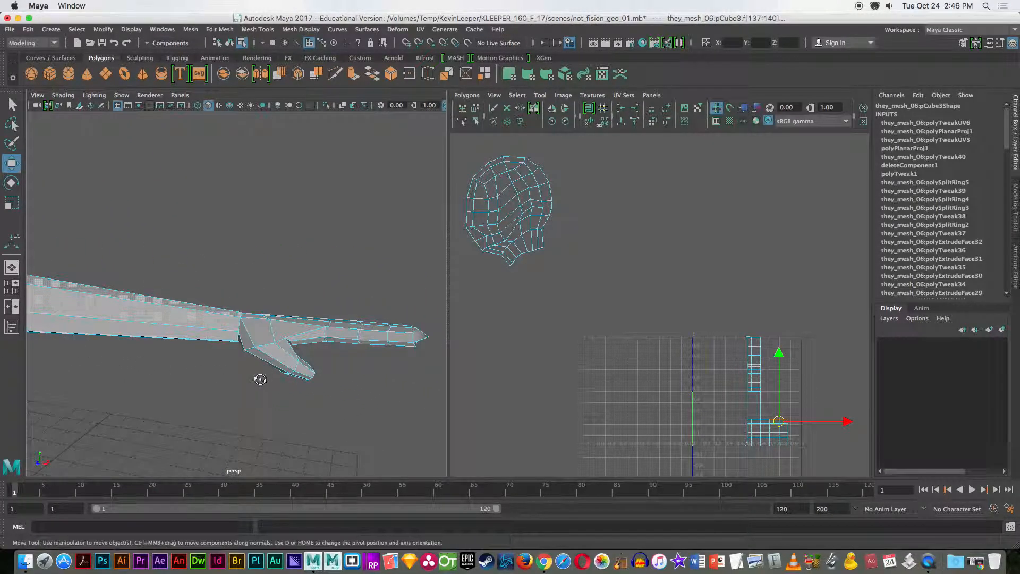
pyautogui.keyDown('alt'); pyautogui.moveTo(262, 381); pyautogui.dragTo(319, 364); pyautogui.keyUp('alt')
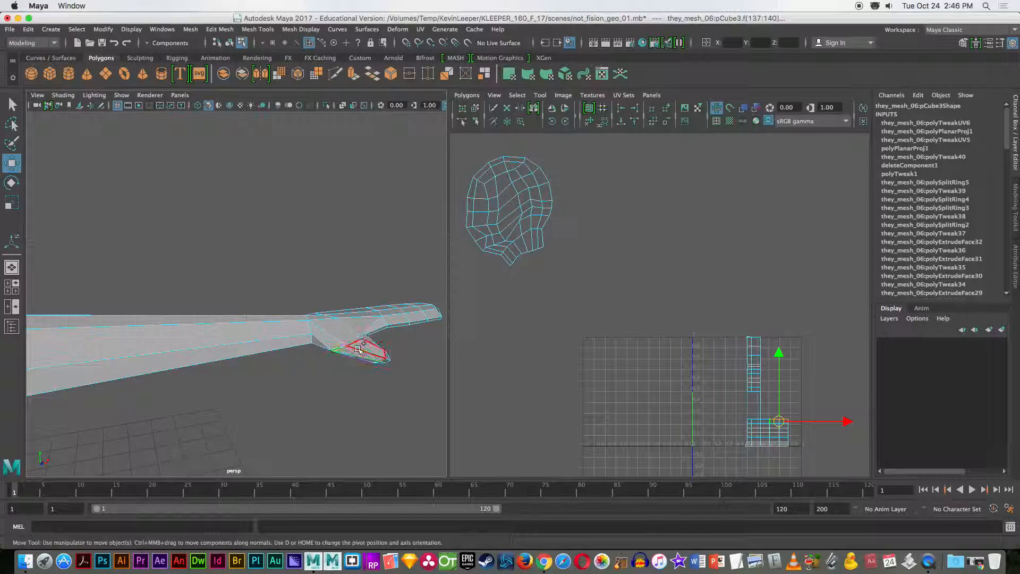
pyautogui.keyDown('alt'); pyautogui.moveTo(410, 346); pyautogui.dragTo(308, 366); pyautogui.keyUp('alt')
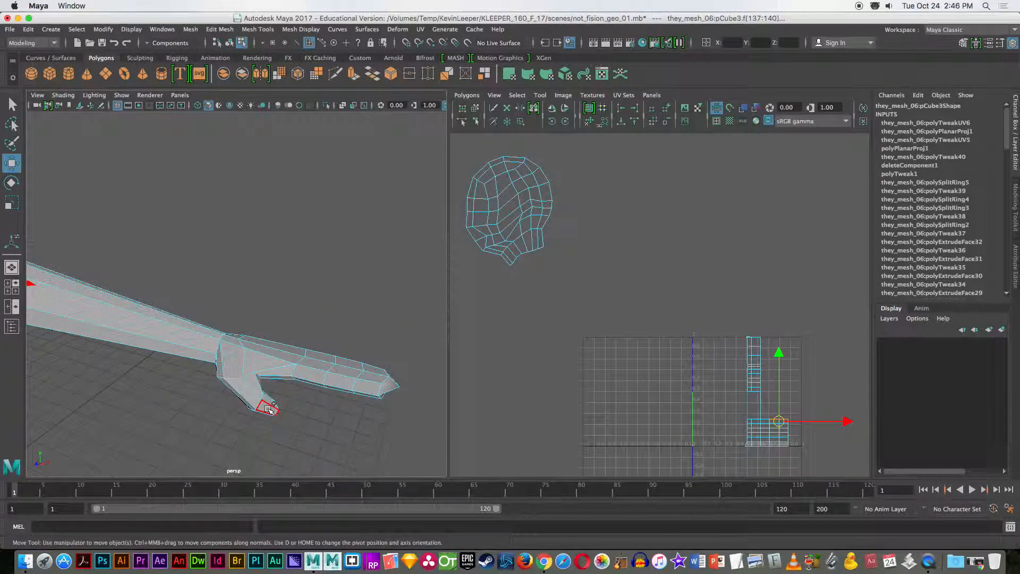
pyautogui.click(367, 387)
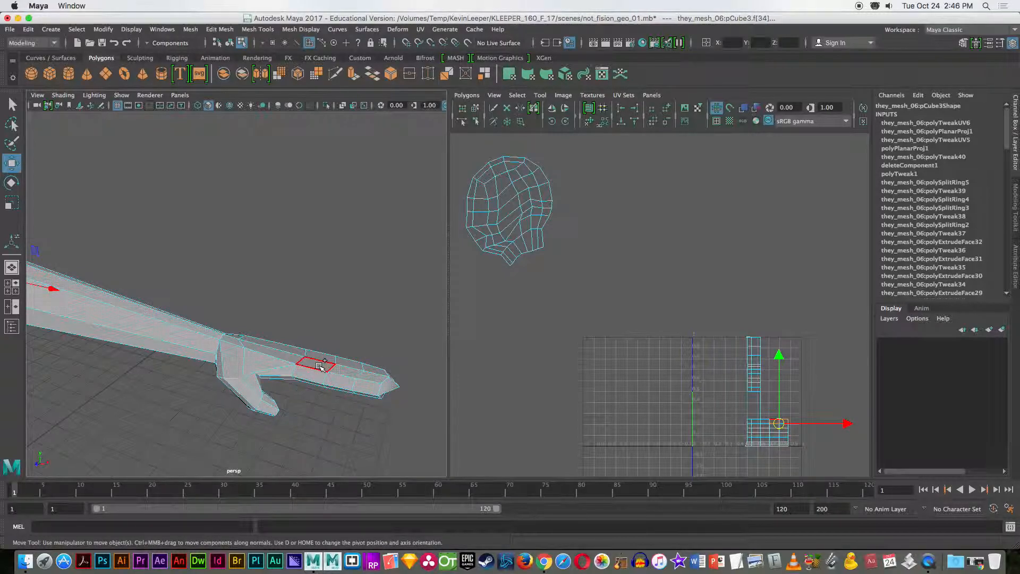
pyautogui.keyDown('alt'); pyautogui.moveTo(337, 415); pyautogui.dragTo(228, 439); pyautogui.keyUp('alt')
pyautogui.keyDown('shift'); pyautogui.moveTo(226, 433); pyautogui.dragTo(366, 415, button='middle'); pyautogui.keyUp('shift')
pyautogui.press('super+z')
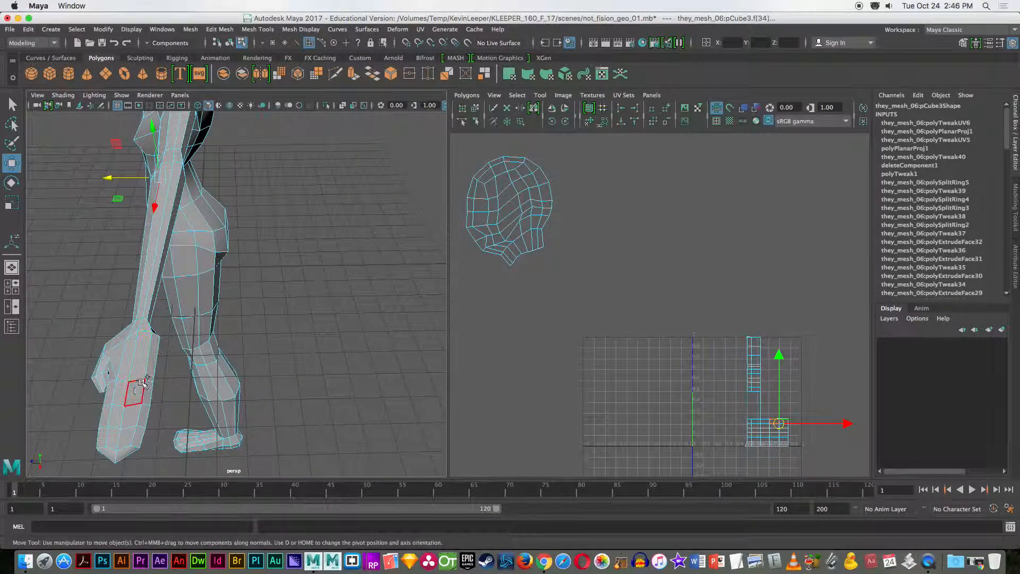
pyautogui.keyDown('shift'); pyautogui.click(127, 444); pyautogui.keyUp('shift')
pyautogui.keyDown('alt'); pyautogui.moveTo(128, 446); pyautogui.dragTo(150, 376); pyautogui.keyUp('alt')
pyautogui.keyDown('alt'); pyautogui.moveTo(197, 331); pyautogui.dragTo(307, 316); pyautogui.keyUp('alt')
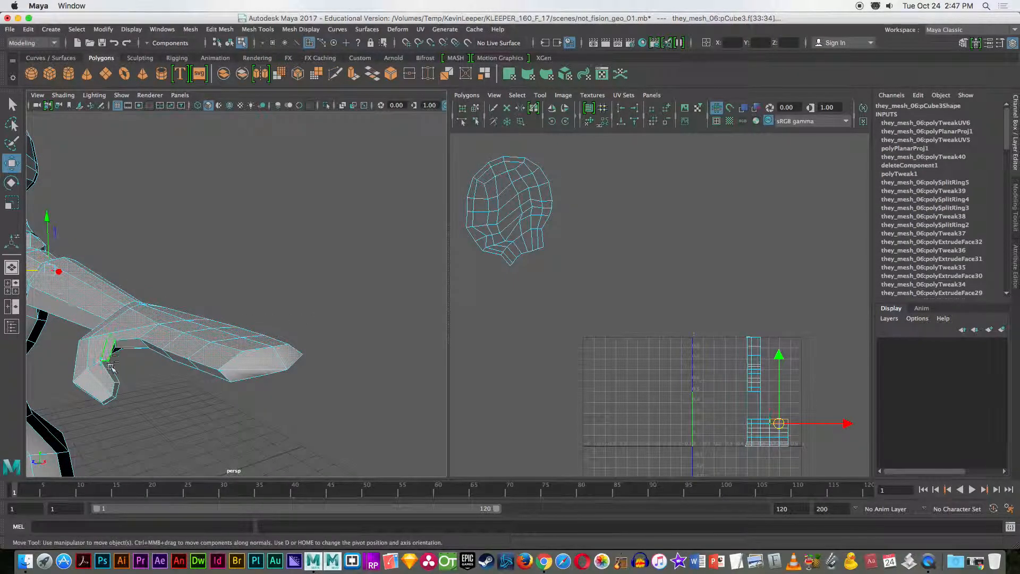
pyautogui.keyDown('alt'); pyautogui.moveTo(139, 402); pyautogui.dragTo(134, 379); pyautogui.keyUp('alt')
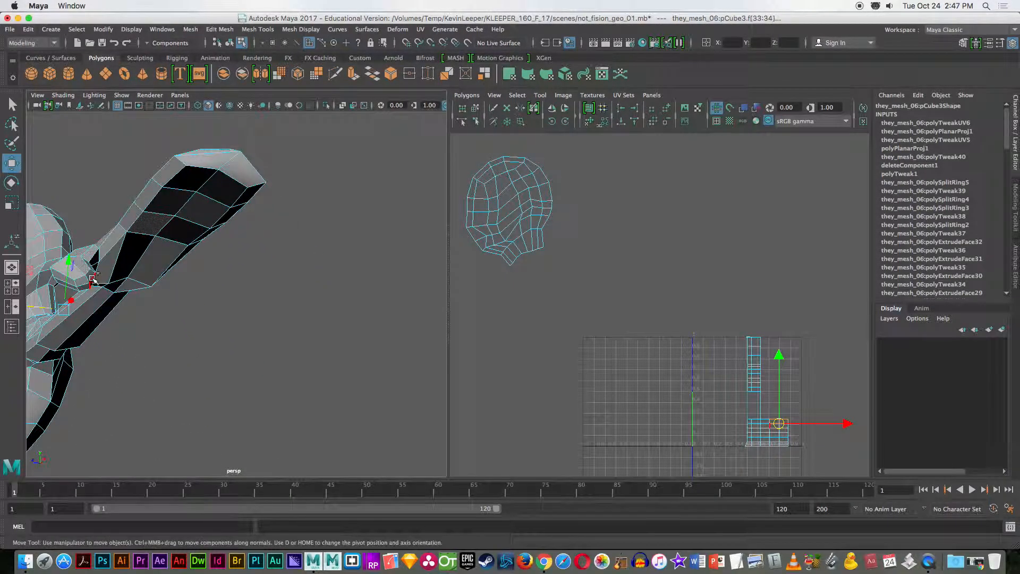
pyautogui.keyDown('alt'); pyautogui.moveTo(136, 348); pyautogui.dragTo(202, 329); pyautogui.keyUp('alt')
pyautogui.keyDown('alt'); pyautogui.moveTo(271, 296); pyautogui.dragTo(255, 391); pyautogui.keyUp('alt')
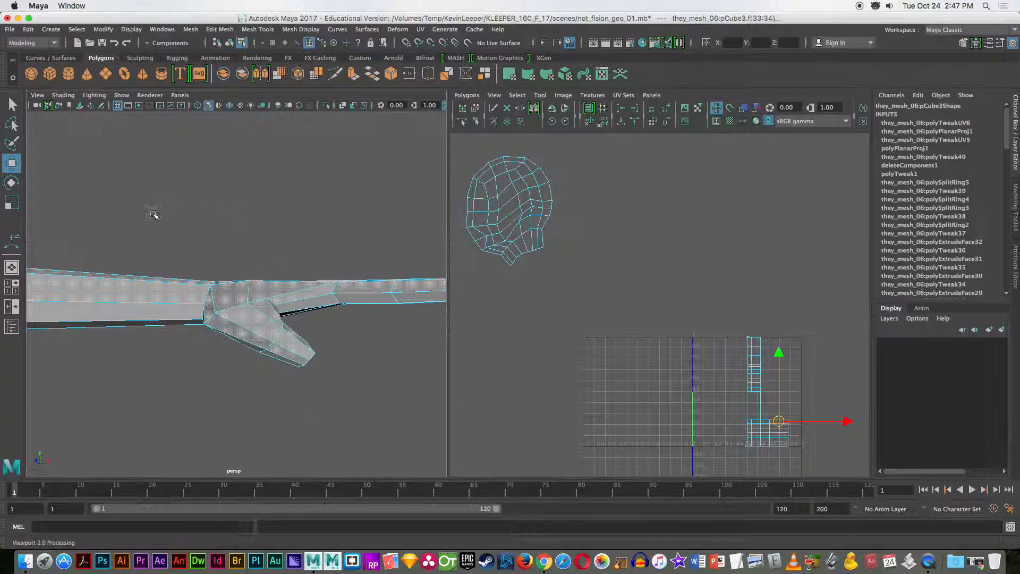
# - Planar map the selected arm and hand faces and move the projection above the 0-1 UV space
pyautogui.scroll(-6, 289, 387)
pyautogui.keyDown('alt'); pyautogui.moveTo(289, 365); pyautogui.dragTo(244, 346); pyautogui.keyUp('alt')
pyautogui.scroll(5, 213, 378)
pyautogui.click(213, 379)
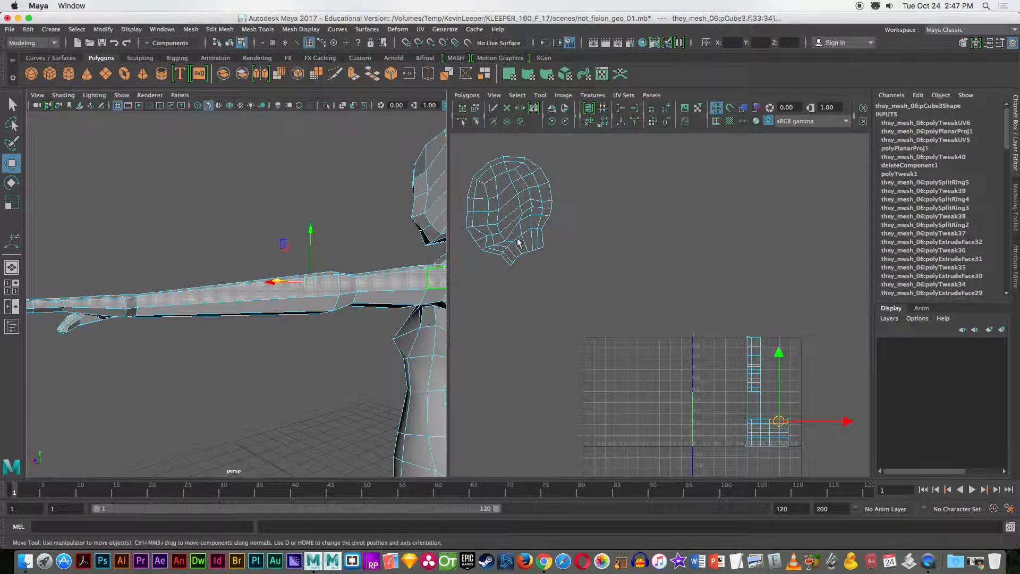
pyautogui.click(510, 78)
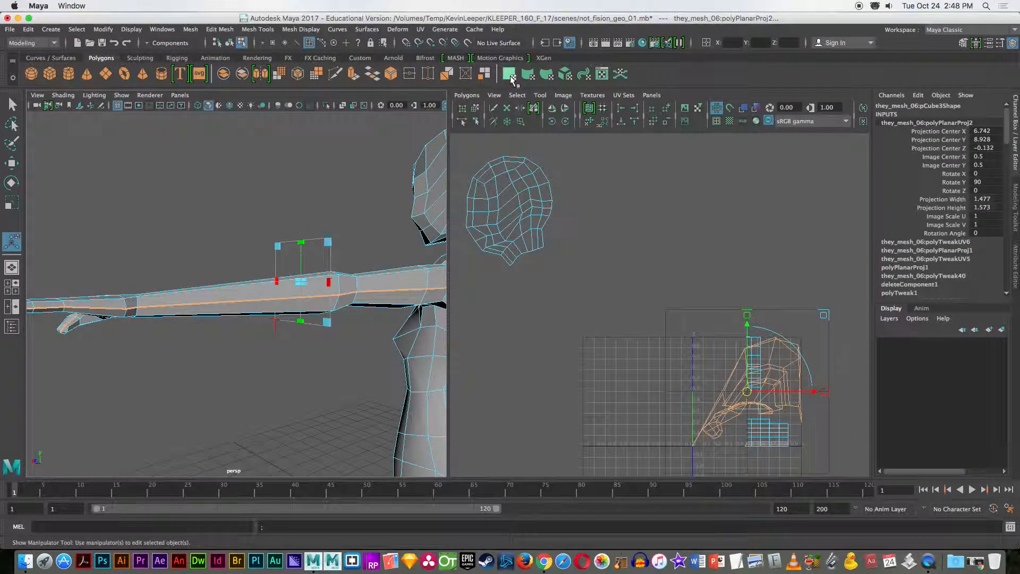
pyautogui.moveTo(747, 392); pyautogui.dragTo(690, 256)
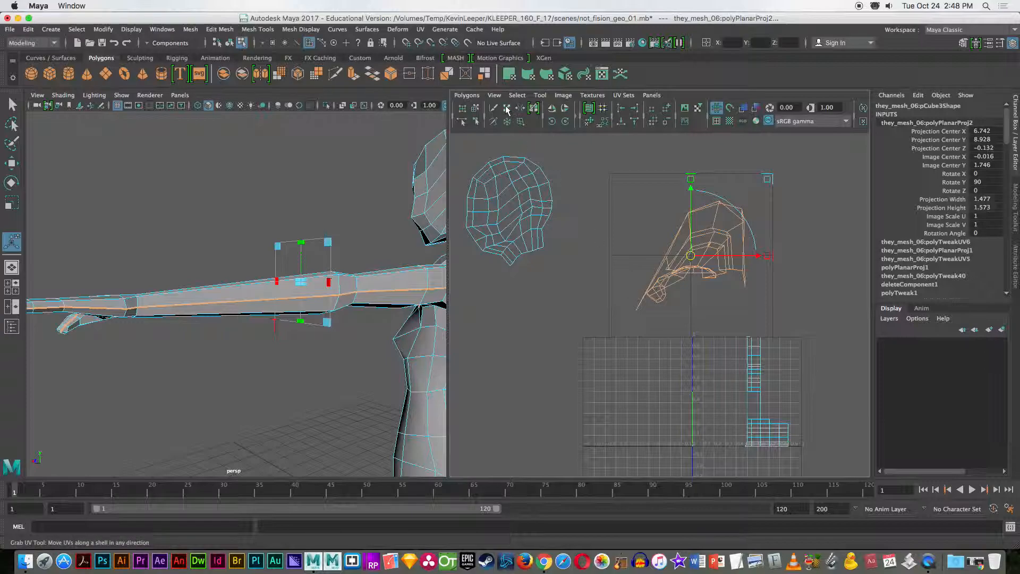
# - Unfold the arm and hand UVs and place the resulting shell beside the head shell, outside the 0-1 space
pyautogui.click(589, 124)
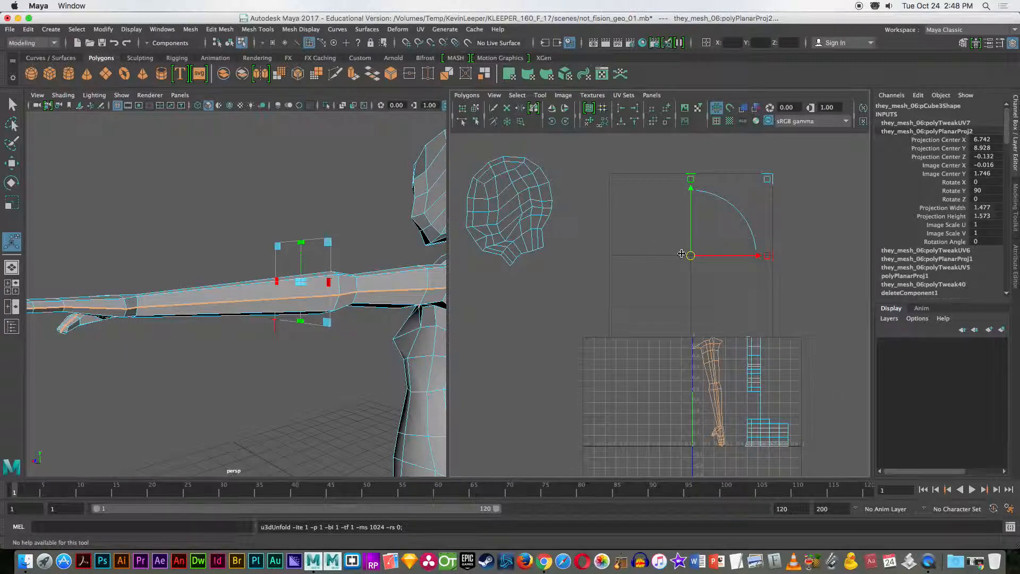
pyautogui.moveTo(690, 256); pyautogui.dragTo(566, 264)
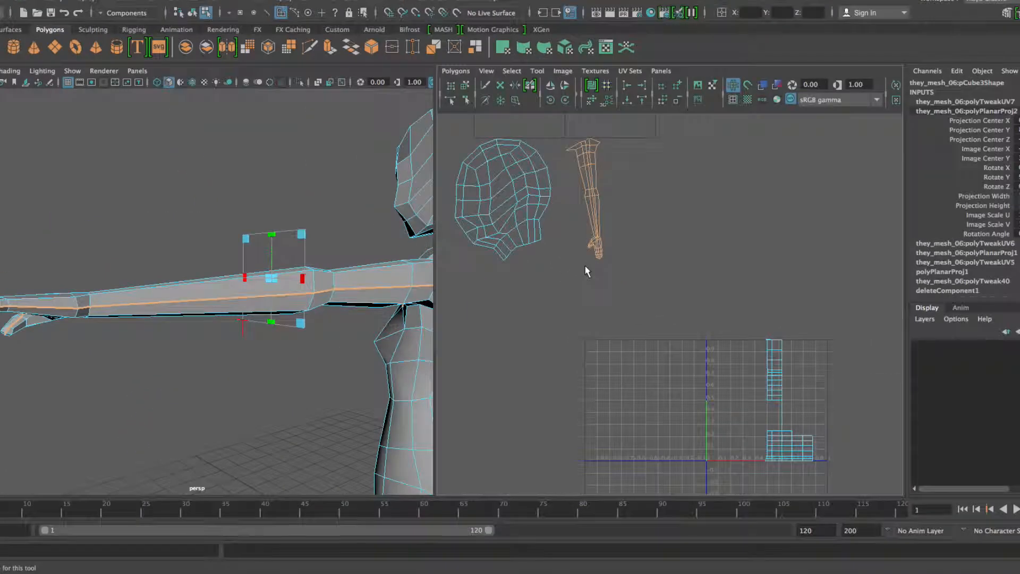
pyautogui.scroll(3, 589, 254)
pyautogui.moveTo(587, 164)
pyautogui.mouseDown(button='right')
pyautogui.moveTo(628, 301)
pyautogui.moveTo(606, 260)
pyautogui.moveTo(597, 186)
pyautogui.mouseUp(button='right')
pyautogui.keyDown('alt'); pyautogui.moveTo(604, 175); pyautogui.dragTo(774, 367, button='middle'); pyautogui.keyUp('alt')
pyautogui.scroll(3, 763, 405)
pyautogui.scroll(-2, 765, 407)
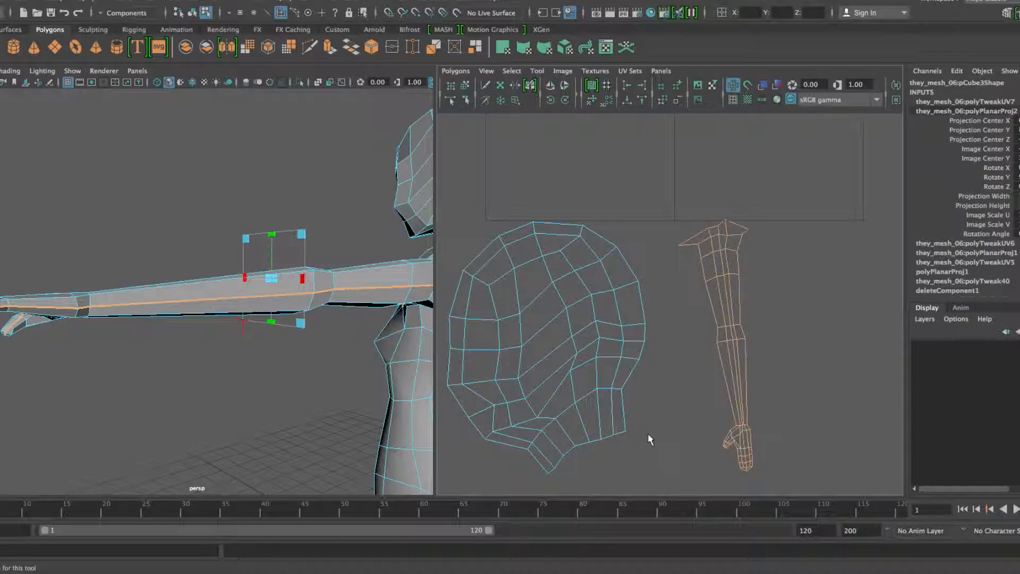
# - Select the whole arm shell in the UV layout and move it further away from the head shell
pyautogui.scroll(-4, 687, 424)
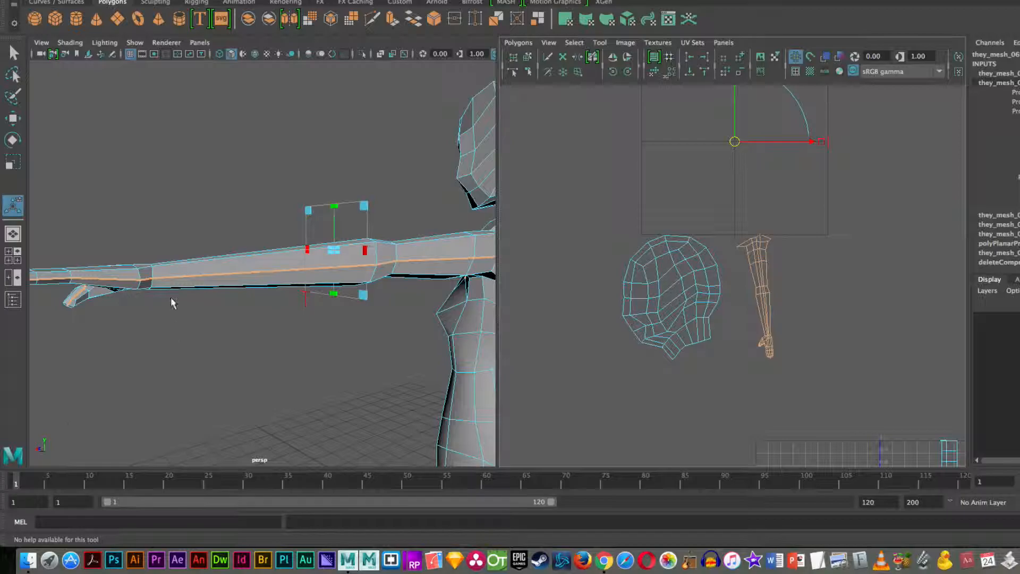
pyautogui.keyDown('alt'); pyautogui.moveTo(108, 326); pyautogui.dragTo(287, 351); pyautogui.keyUp('alt')
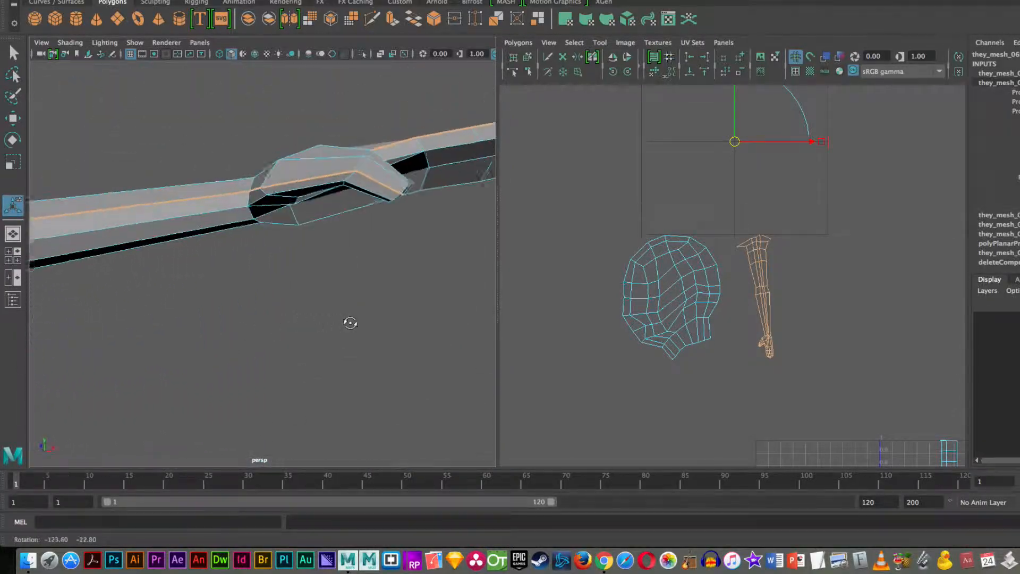
pyautogui.keyDown('alt'); pyautogui.moveTo(349, 323); pyautogui.dragTo(376, 358); pyautogui.keyUp('alt')
pyautogui.scroll(-5, 372, 362)
pyautogui.keyDown('alt'); pyautogui.moveTo(224, 364); pyautogui.dragTo(335, 381, button='middle'); pyautogui.keyUp('alt')
pyautogui.click(678, 394)
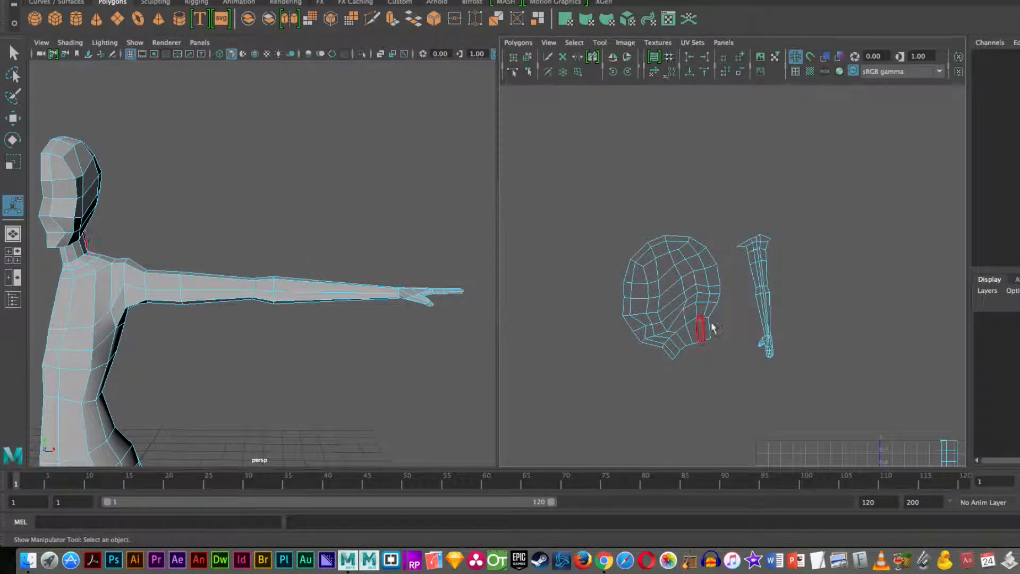
pyautogui.moveTo(765, 300); pyautogui.dragTo(766, 341, button='right')
pyautogui.moveTo(734, 209); pyautogui.dragTo(824, 410)
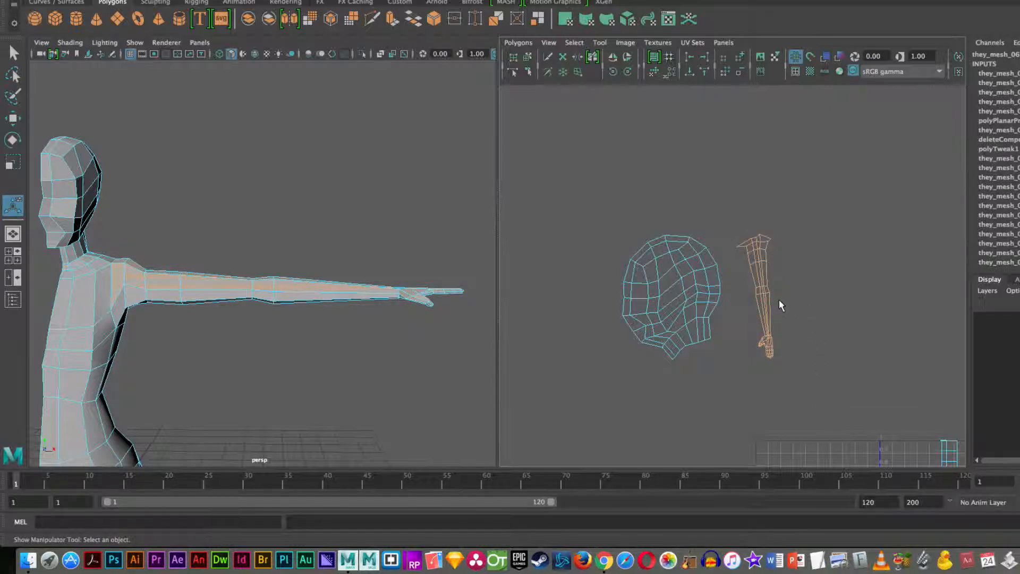
pyautogui.press('w')
pyautogui.moveTo(782, 296); pyautogui.dragTo(836, 296)
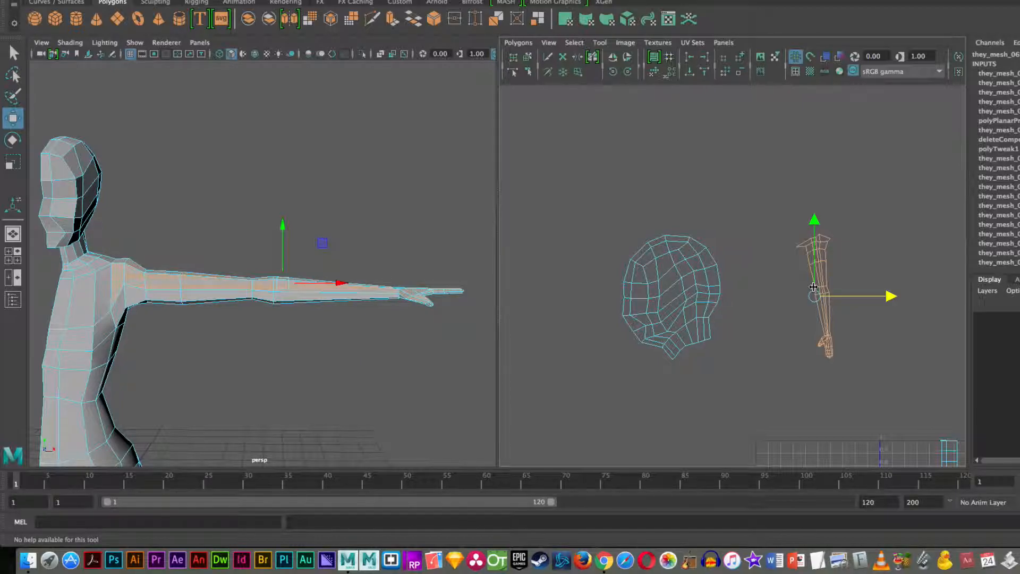
# - Reselect the arm shell's faces and try to invert the selection
pyautogui.click(686, 167)
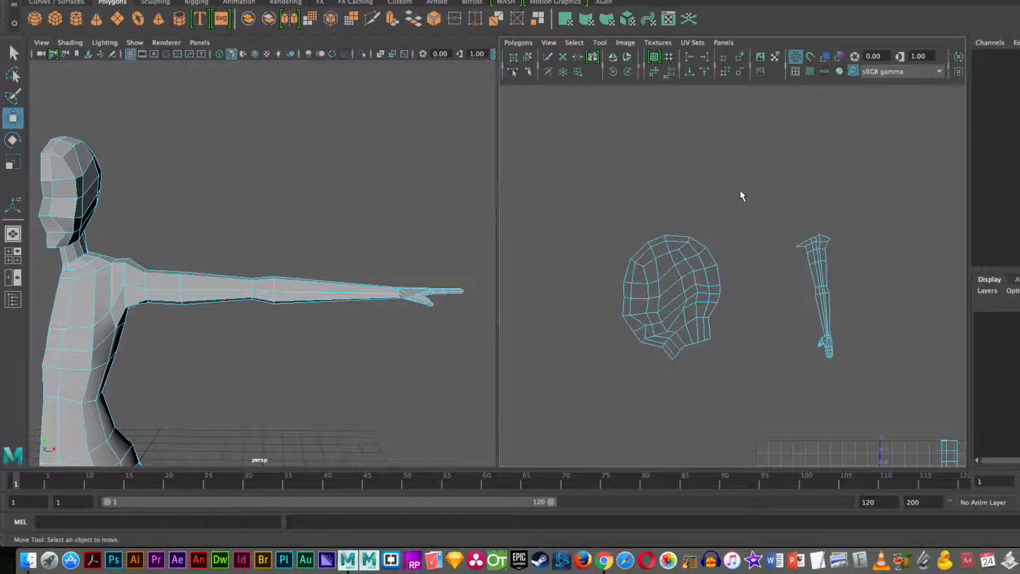
pyautogui.moveTo(771, 194); pyautogui.dragTo(851, 411)
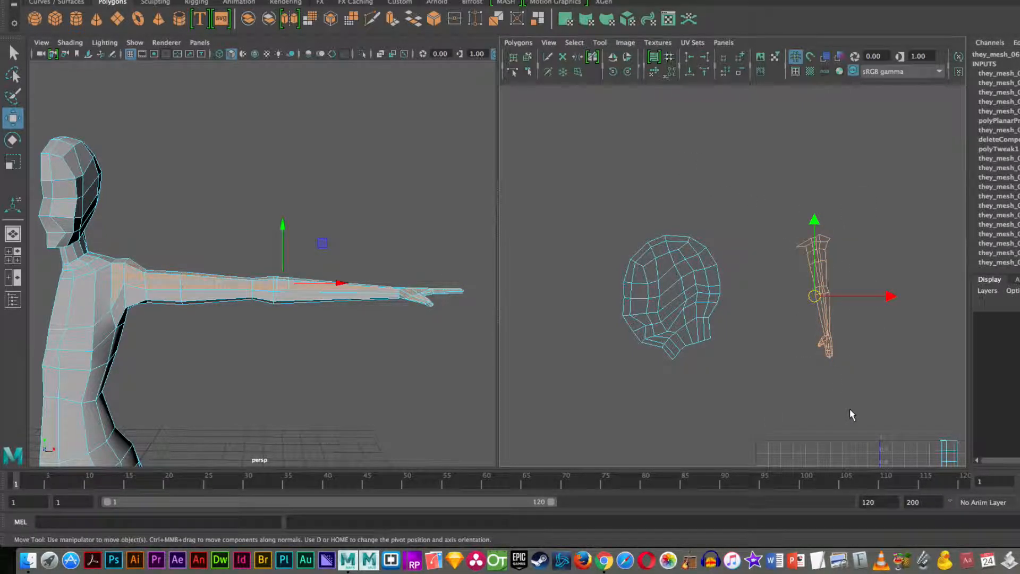
pyautogui.moveTo(754, 172); pyautogui.dragTo(872, 376)
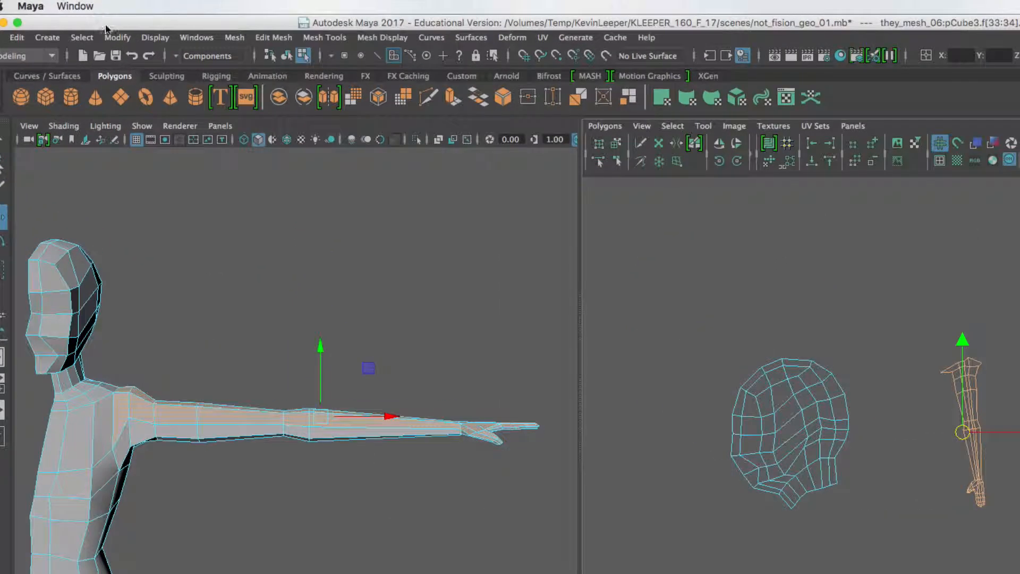
pyautogui.click(81, 39)
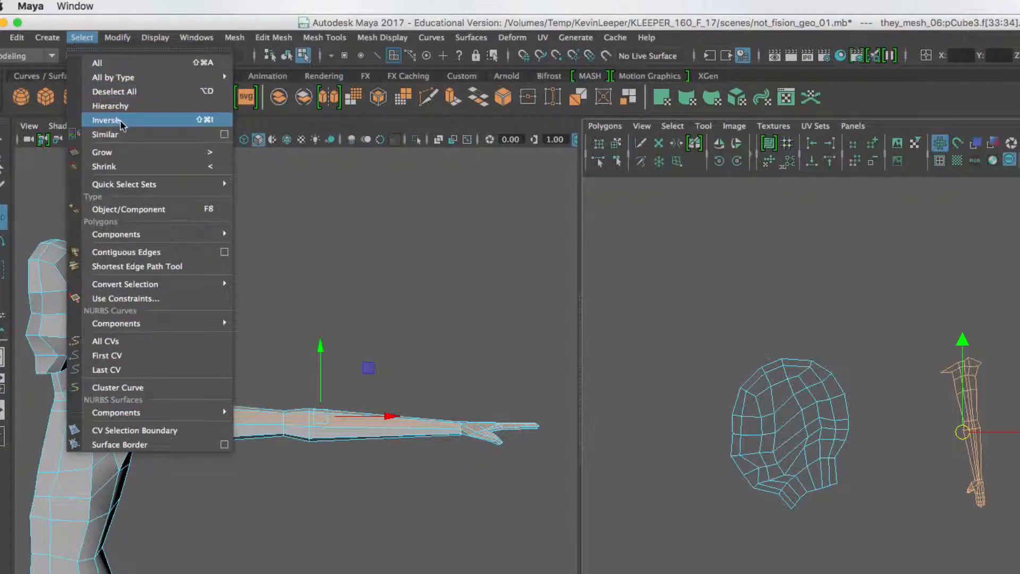
pyautogui.click(121, 120)
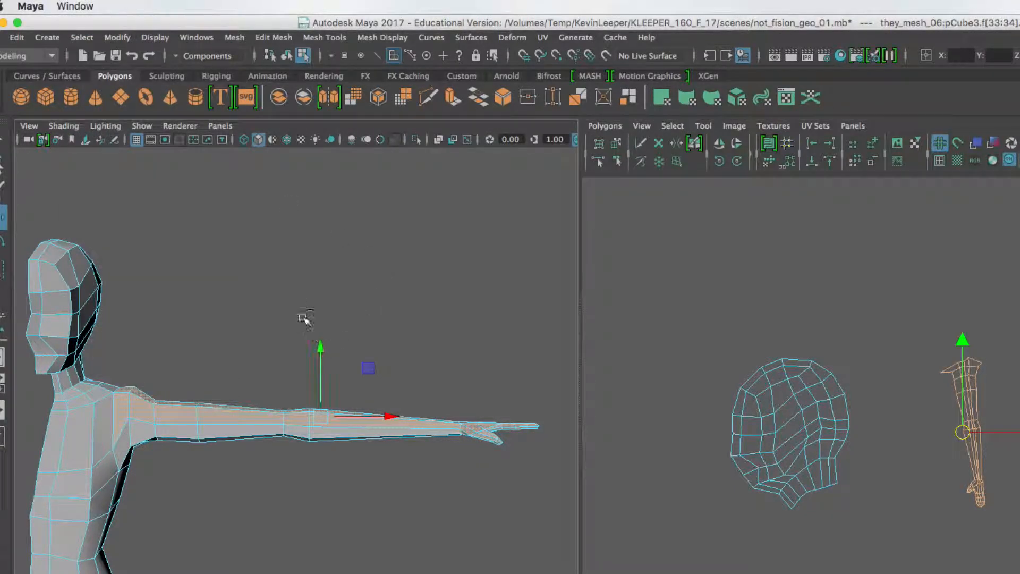
pyautogui.press('f')
pyautogui.hotkey('ctrl', 'z')
# - Swap the face selection to the unmapped half of the arm and hand, checking it from several sides
pyautogui.keyDown('alt'); pyautogui.moveTo(171, 540); pyautogui.dragTo(188, 532); pyautogui.keyUp('alt')
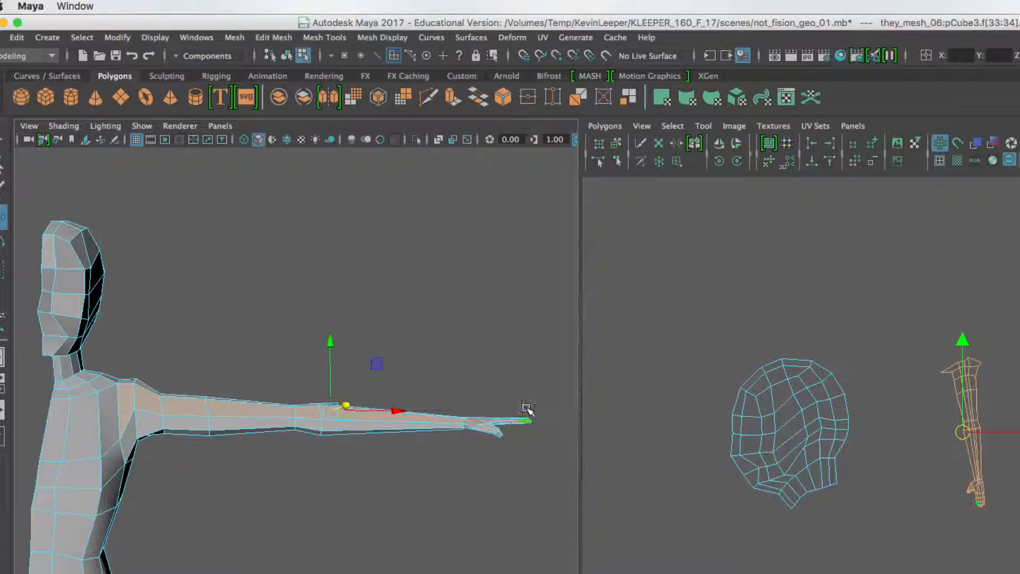
pyautogui.moveTo(554, 472); pyautogui.dragTo(148, 358)
pyautogui.keyDown('alt'); pyautogui.moveTo(337, 510); pyautogui.dragTo(178, 462); pyautogui.keyUp('alt')
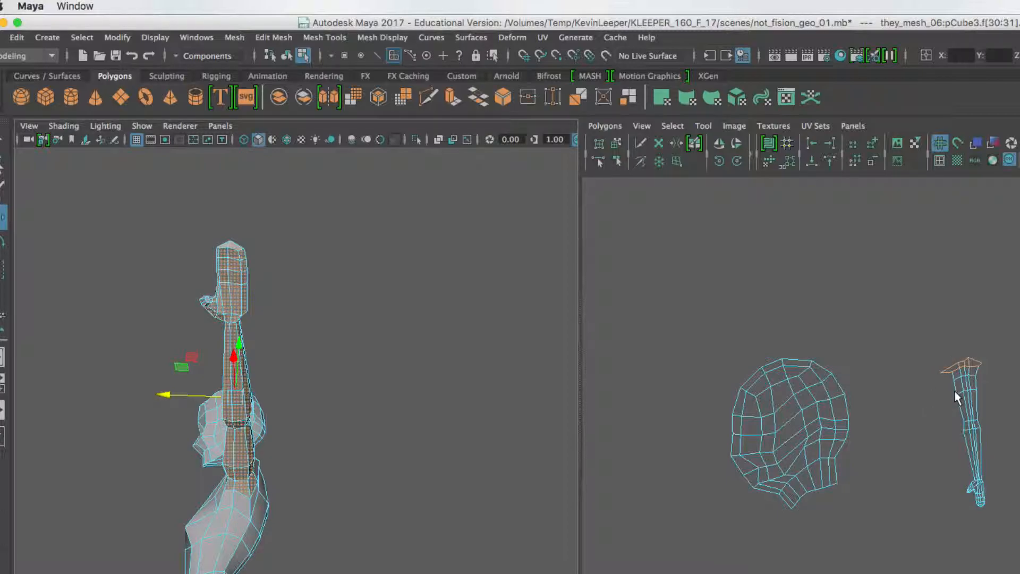
pyautogui.keyDown('alt'); pyautogui.moveTo(382, 417); pyautogui.dragTo(365, 428); pyautogui.keyUp('alt')
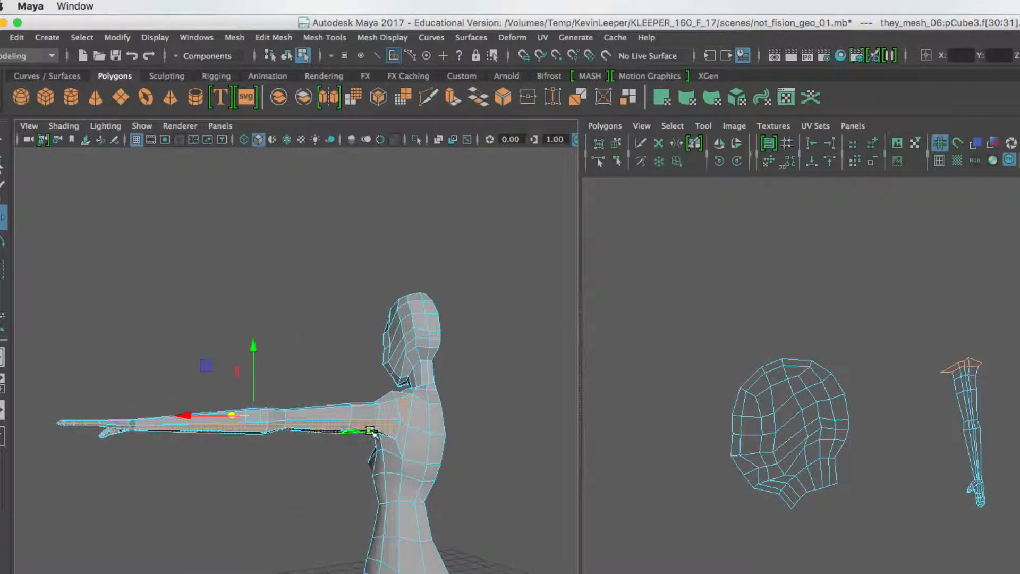
pyautogui.keyDown('alt'); pyautogui.moveTo(98, 439); pyautogui.dragTo(284, 434); pyautogui.keyUp('alt')
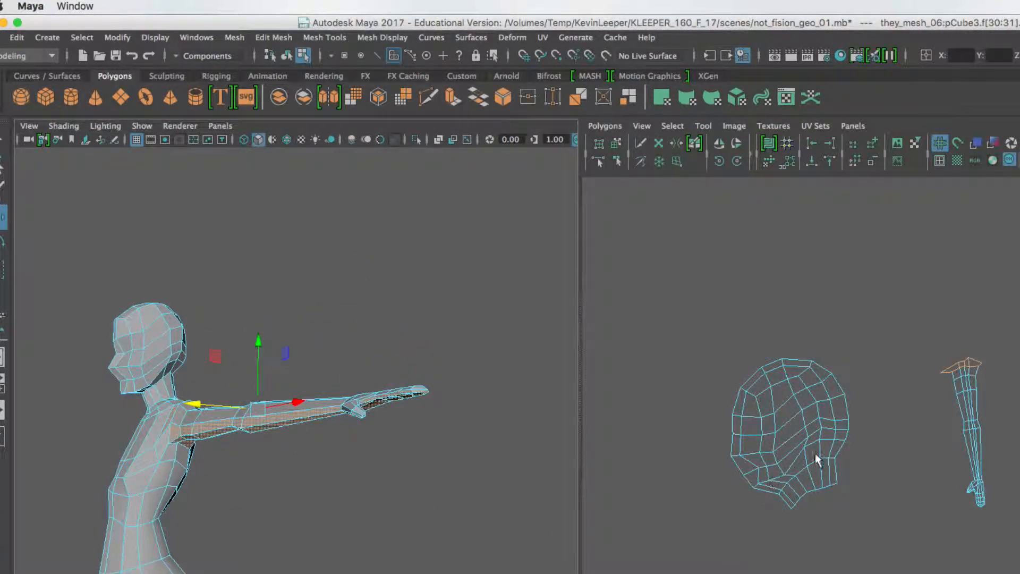
# - Remove the first arm shell's shoulder faces from the selection and correct the remaining faces around the shoulder
pyautogui.moveTo(915, 317); pyautogui.dragTo(1009, 417)
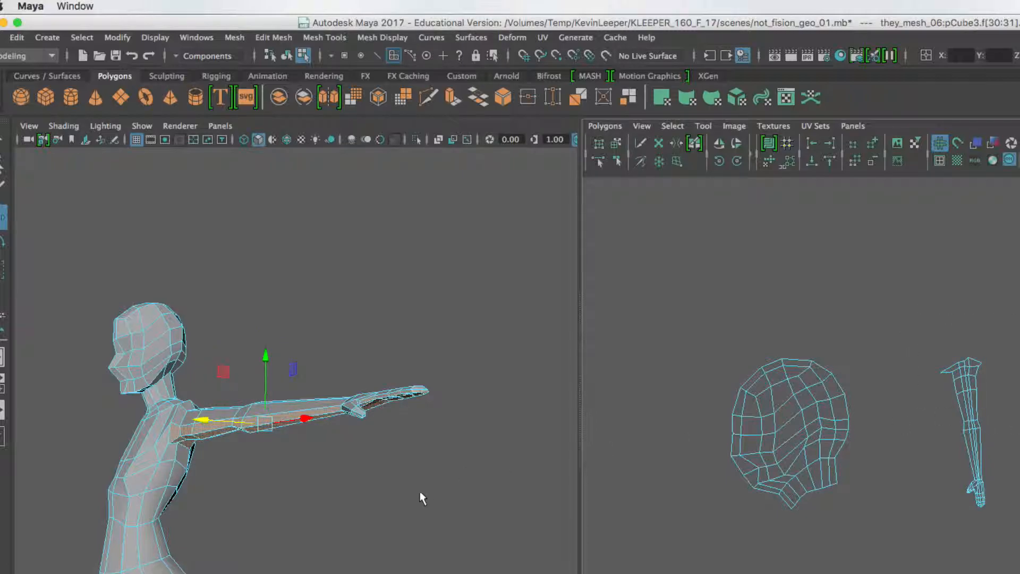
pyautogui.keyDown('alt'); pyautogui.moveTo(244, 510); pyautogui.dragTo(46, 461); pyautogui.keyUp('alt')
pyautogui.keyDown('shift'); pyautogui.click(122, 422); pyautogui.keyUp('shift')
pyautogui.keyDown('alt'); pyautogui.moveTo(247, 484); pyautogui.dragTo(350, 465); pyautogui.keyUp('alt')
pyautogui.keyDown('alt'); pyautogui.moveTo(200, 487); pyautogui.dragTo(478, 478); pyautogui.keyUp('alt')
pyautogui.scroll(-5, 831, 524)
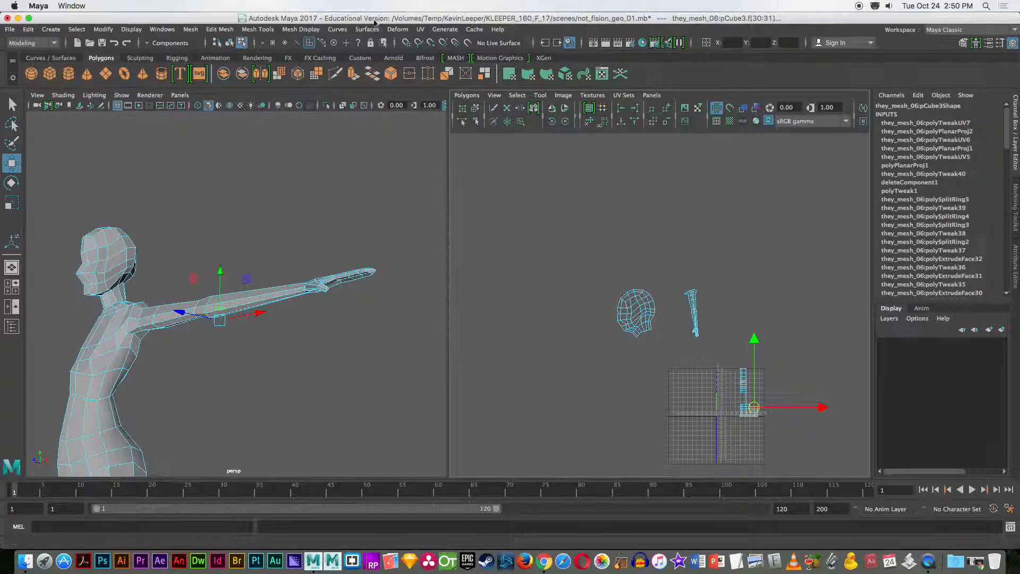
# - Planar map and unfold the selected half of the arm, placing its shell beside the first arm shell above the 0-1 space
pyautogui.click(510, 75)
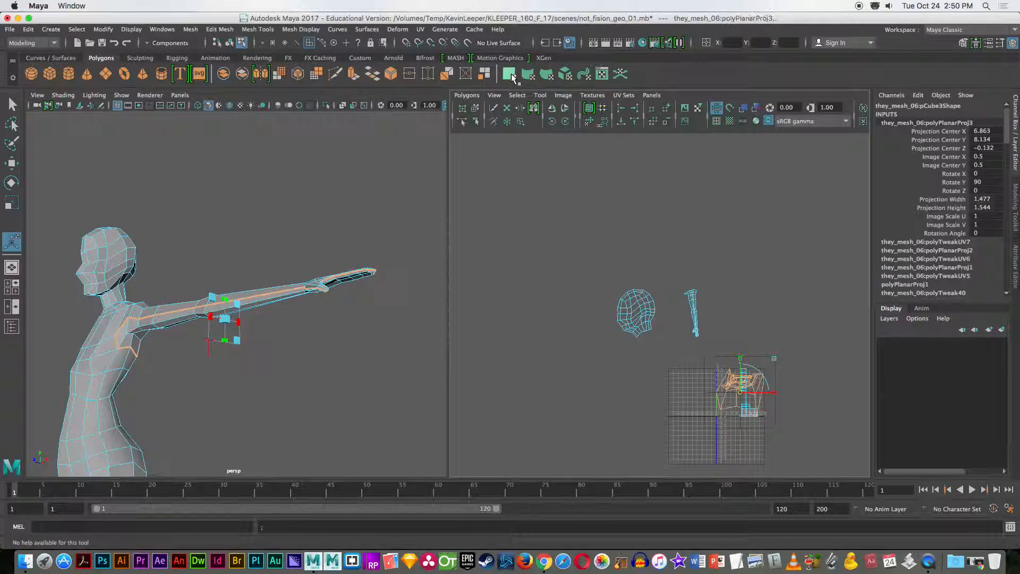
pyautogui.click(588, 120)
pyautogui.moveTo(743, 397); pyautogui.dragTo(729, 313)
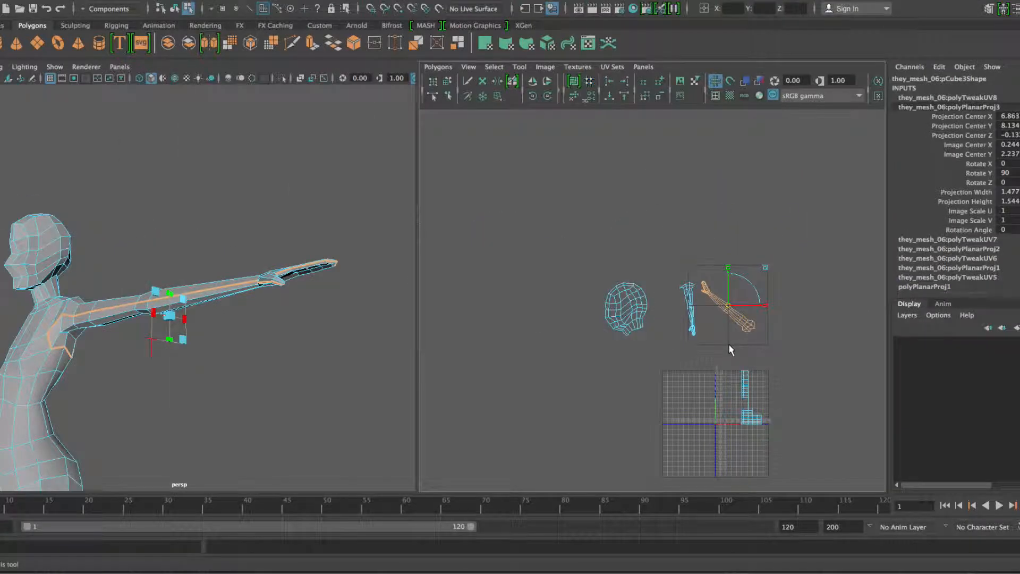
pyautogui.scroll(5, 728, 345)
pyautogui.keyDown('alt'); pyautogui.moveTo(720, 375); pyautogui.dragTo(677, 374, button='right'); pyautogui.keyUp('alt')
pyautogui.keyDown('alt'); pyautogui.moveTo(698, 364); pyautogui.dragTo(618, 347, button='middle'); pyautogui.keyUp('alt')
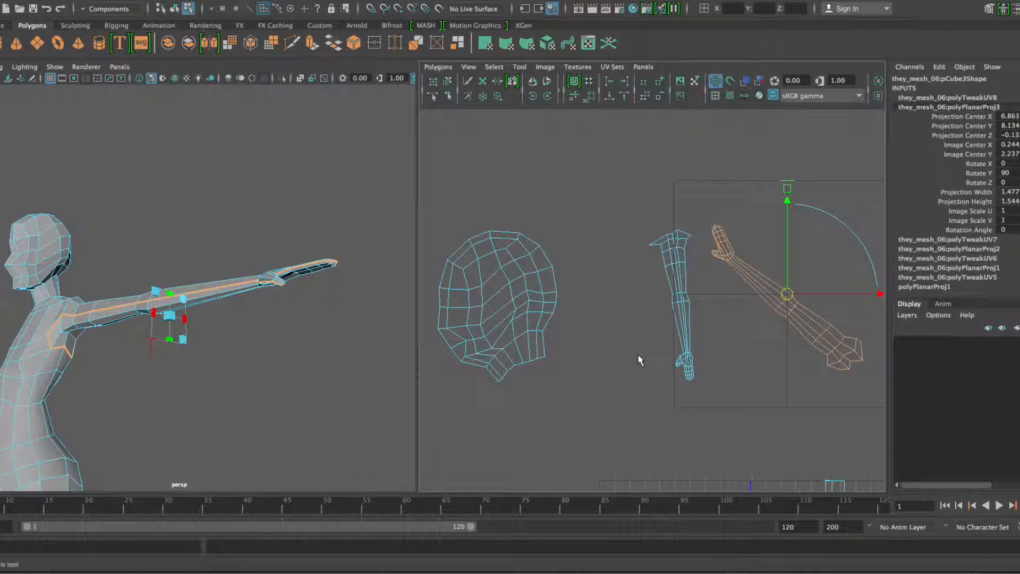
pyautogui.scroll(-5, 640, 355)
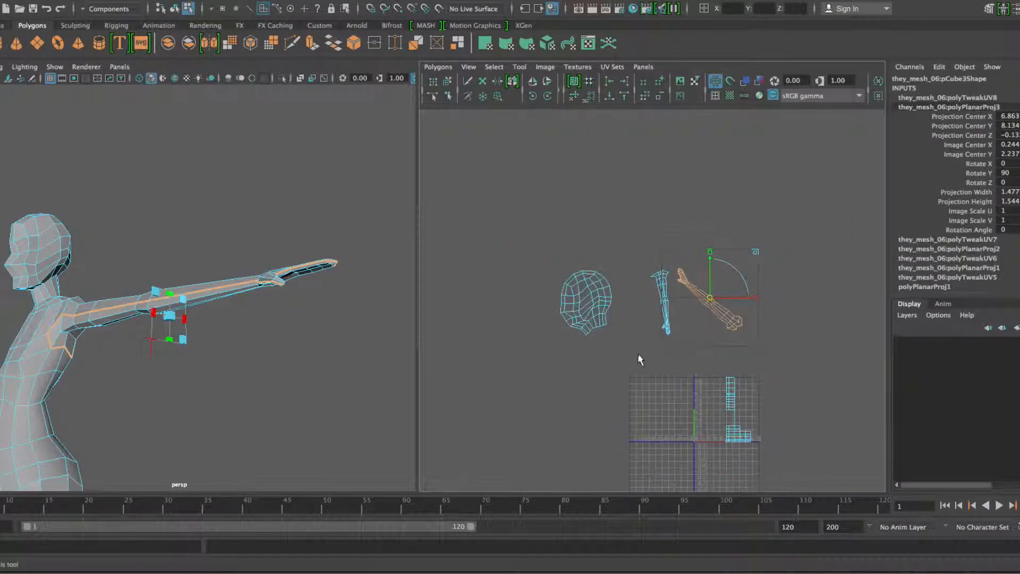
# - Try to select the torso faces from the neck to the hips
pyautogui.keyDown('alt'); pyautogui.moveTo(149, 381); pyautogui.dragTo(326, 372, button='middle'); pyautogui.keyUp('alt')
pyautogui.keyDown('alt'); pyautogui.moveTo(326, 373); pyautogui.dragTo(339, 397); pyautogui.keyUp('alt')
pyautogui.keyDown('alt'); pyautogui.moveTo(238, 329); pyautogui.dragTo(277, 260, button='middle'); pyautogui.keyUp('alt')
pyautogui.moveTo(197, 207); pyautogui.dragTo(270, 407)
pyautogui.keyDown('alt'); pyautogui.moveTo(331, 389); pyautogui.dragTo(316, 170, button='middle'); pyautogui.keyUp('alt')
pyautogui.keyDown('alt'); pyautogui.moveTo(315, 307); pyautogui.dragTo(216, 319); pyautogui.keyUp('alt')
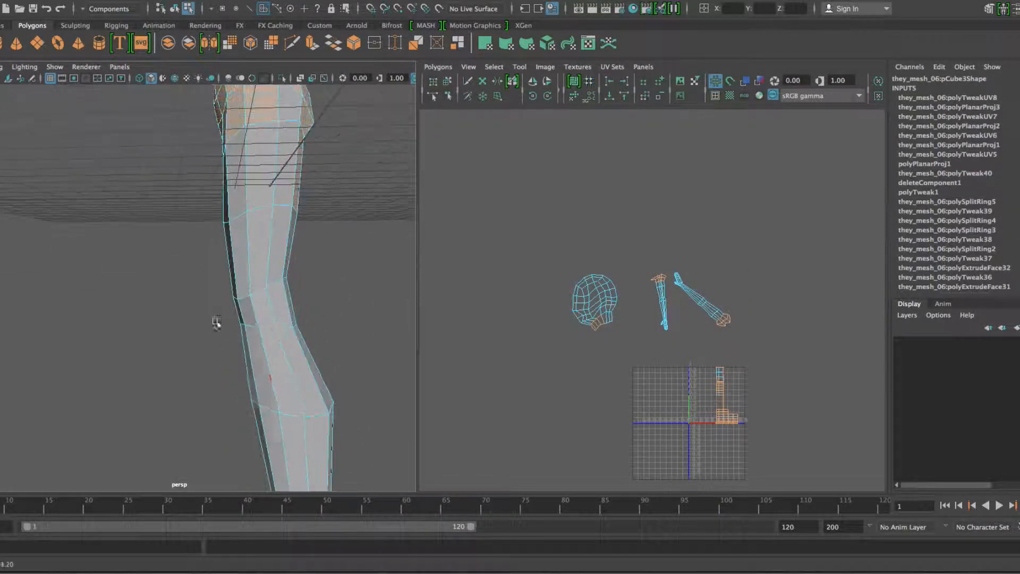
# - Select the faces of the lower leg and foot on the character mesh
pyautogui.scroll(-10, 277, 325)
pyautogui.moveTo(176, 252); pyautogui.dragTo(208, 258)
pyautogui.click(262, 350)
pyautogui.moveTo(170, 360); pyautogui.dragTo(255, 402)
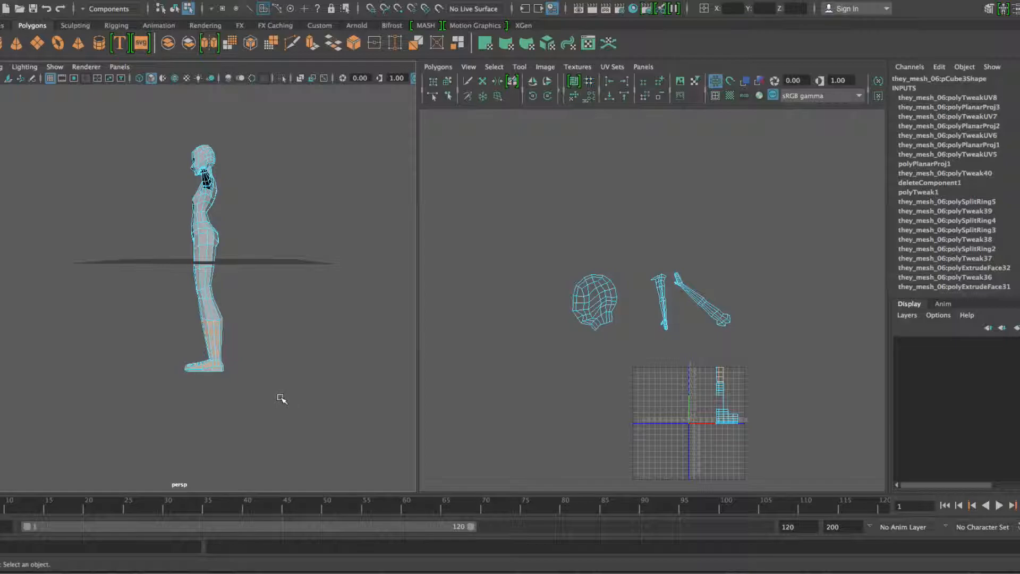
pyautogui.keyDown('alt'); pyautogui.moveTo(176, 406); pyautogui.dragTo(257, 410); pyautogui.keyUp('alt')
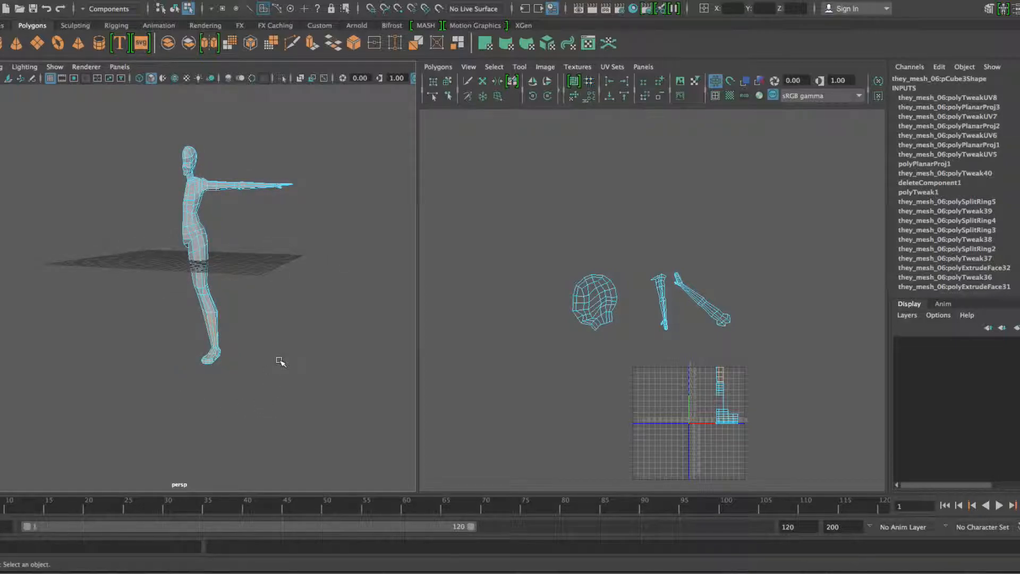